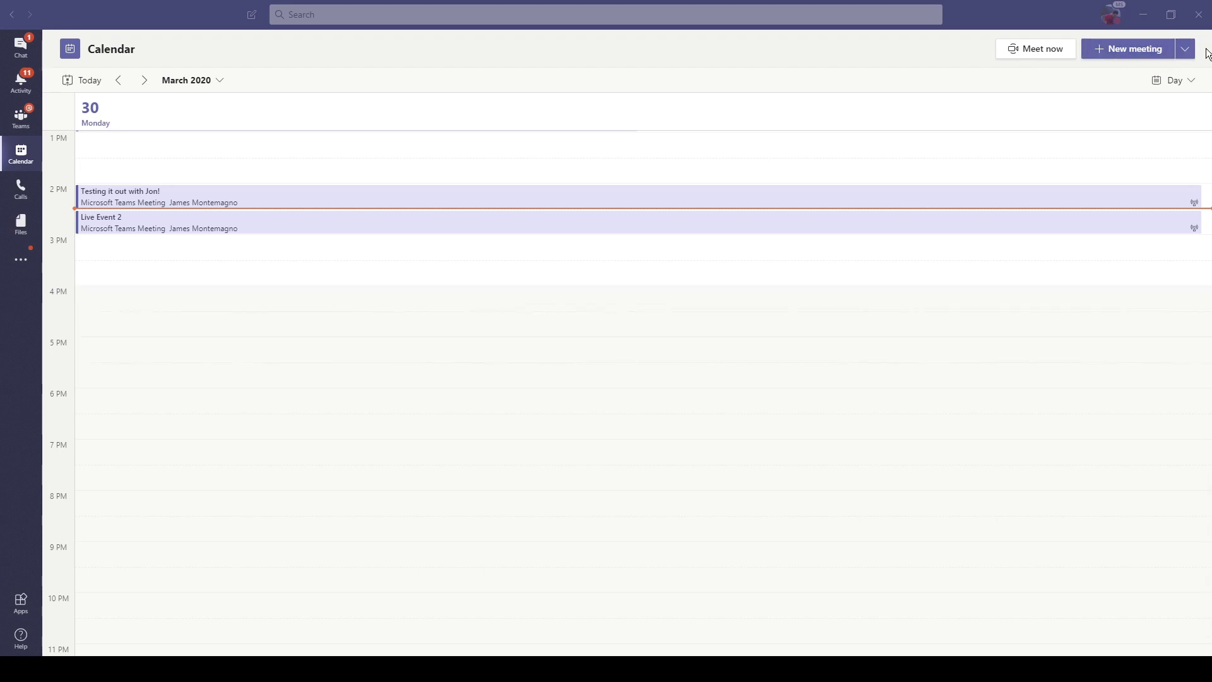
Expand the New meeting dropdown in Calendar to reveal the Live event option
left_click(1178, 51)
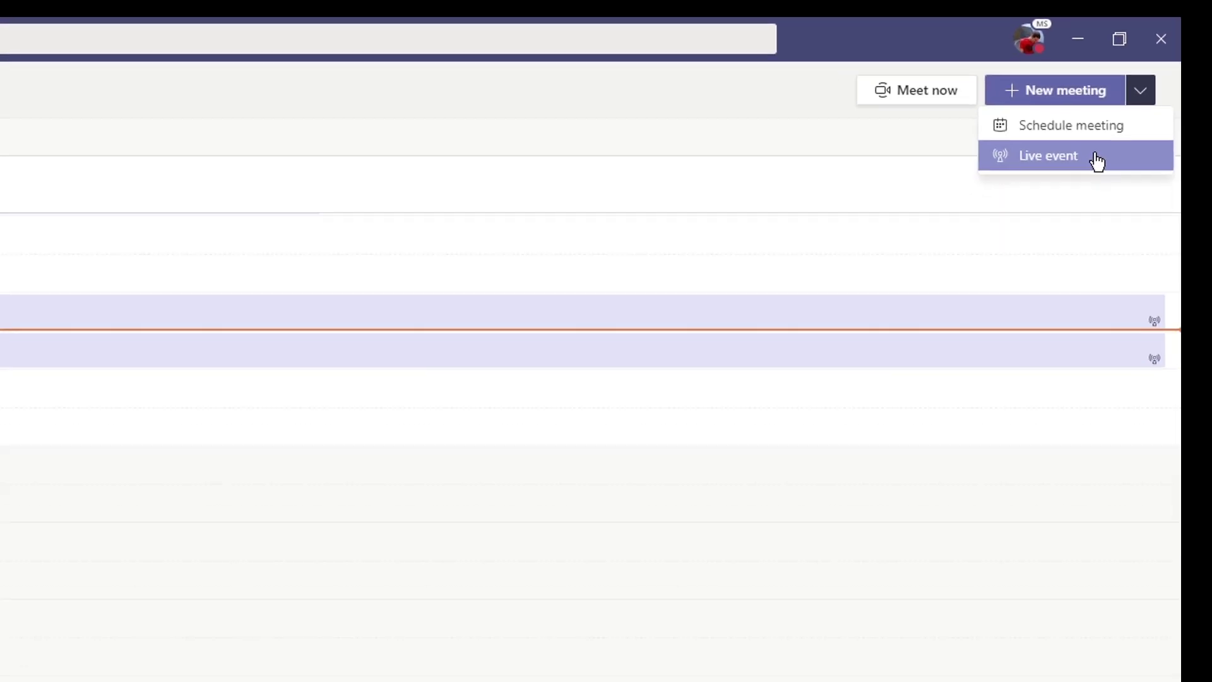
Create a live event 'Live Test 3 OBS Recording Edition' for Mar 30, 2020, 3:00–3:30 PM
left_click(1038, 226)
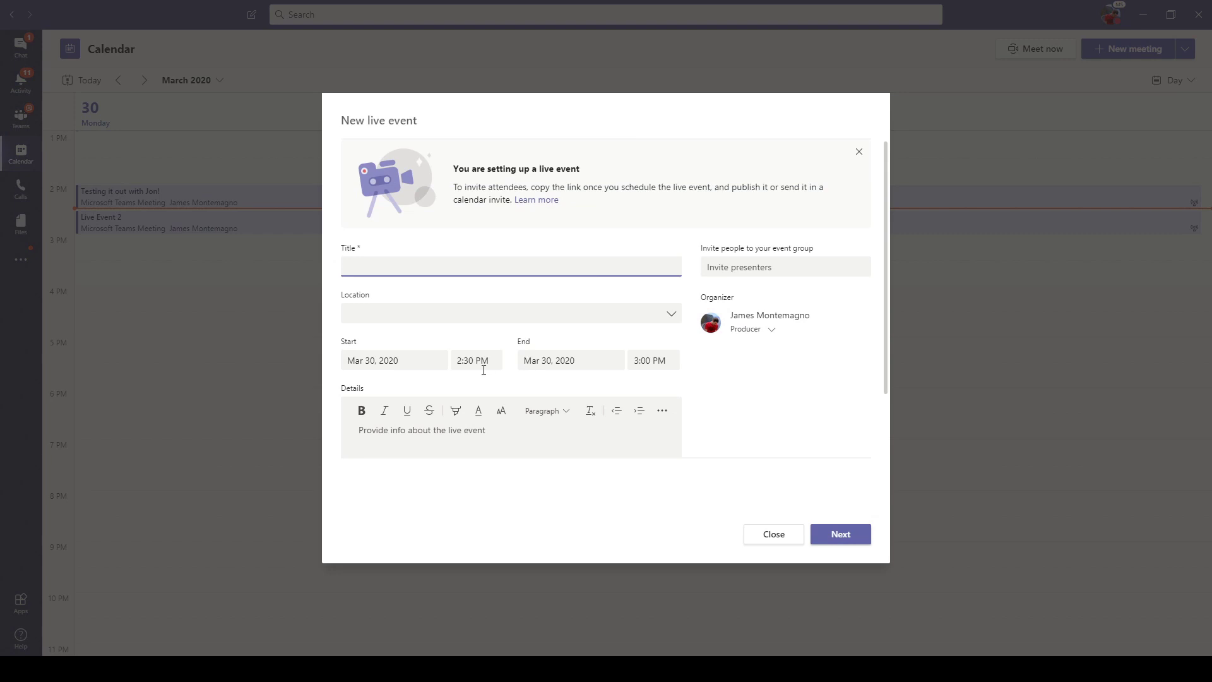
left_click(484, 369)
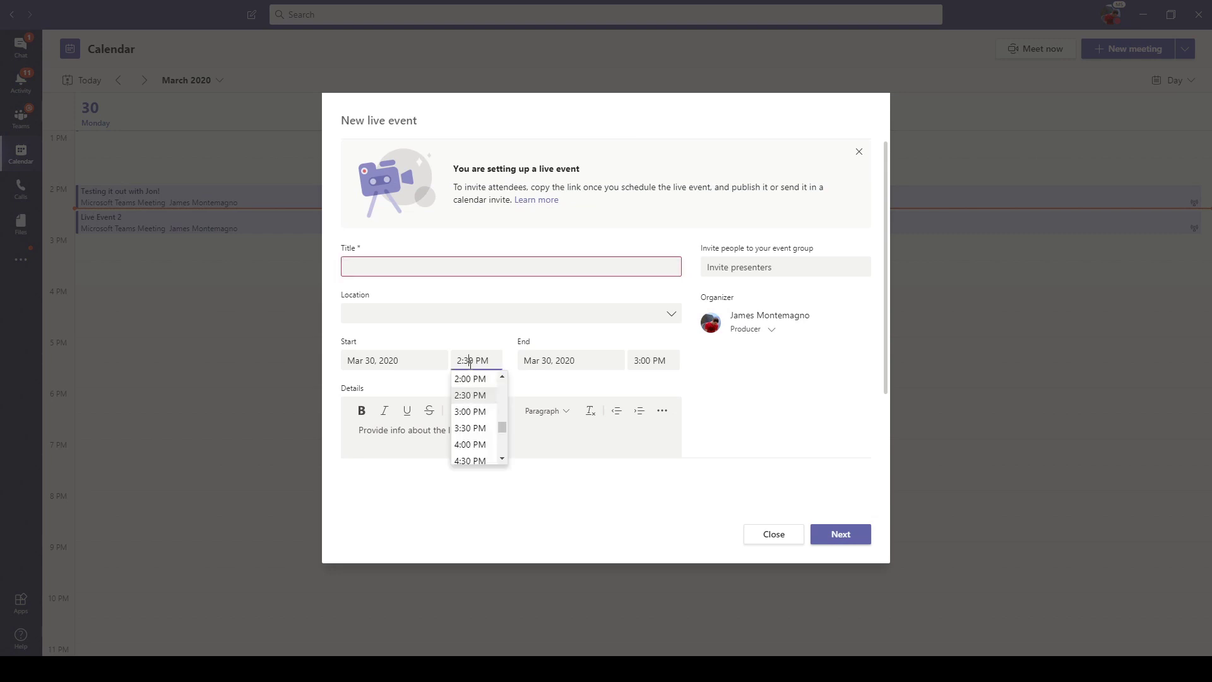
left_click(477, 411)
left_click(425, 265)
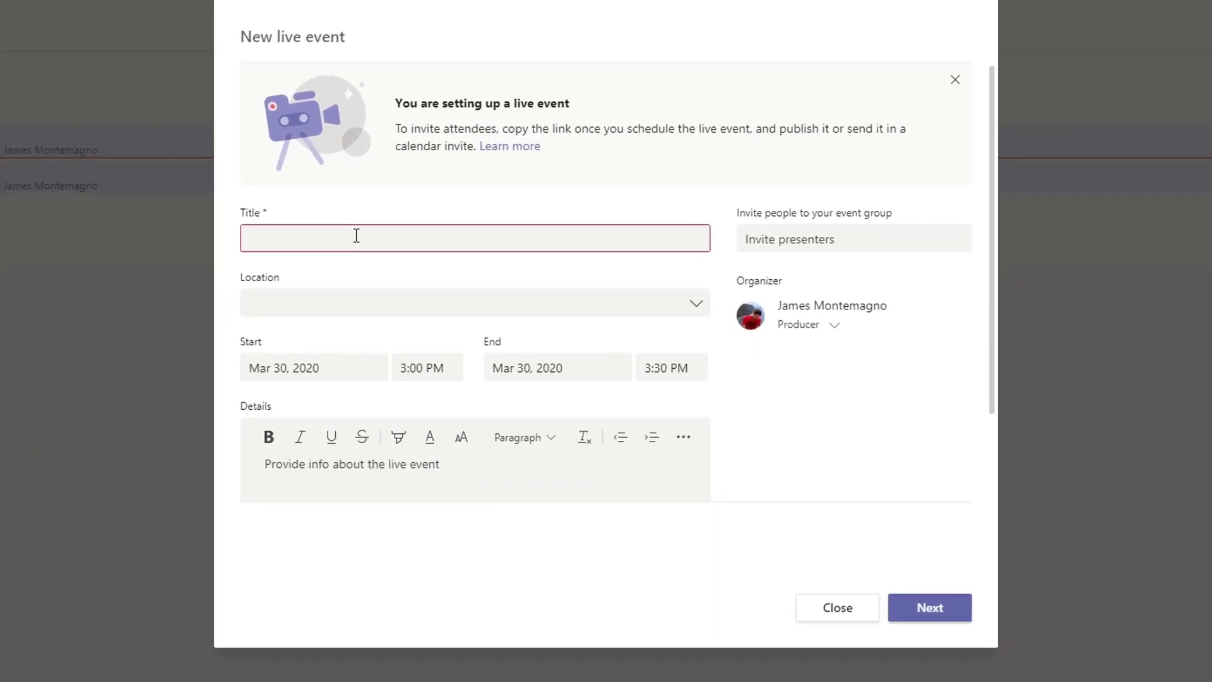
type("Live Test 3 OBS Recording Edition")
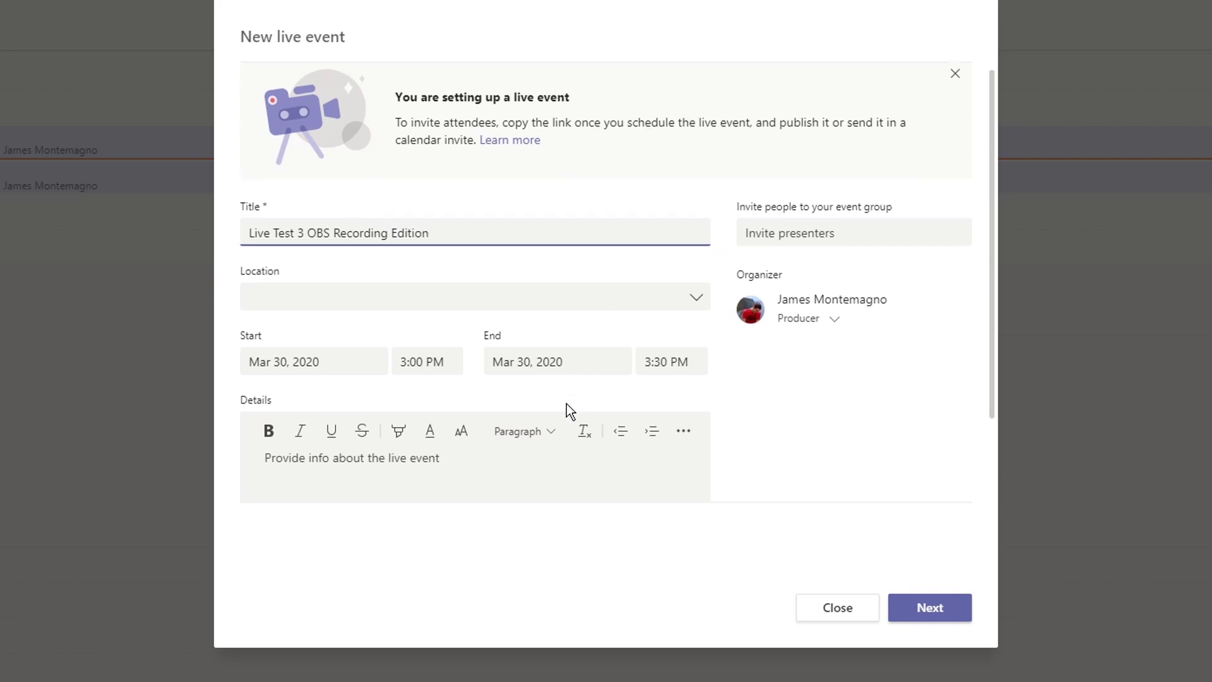
left_click(568, 414)
left_click(544, 324)
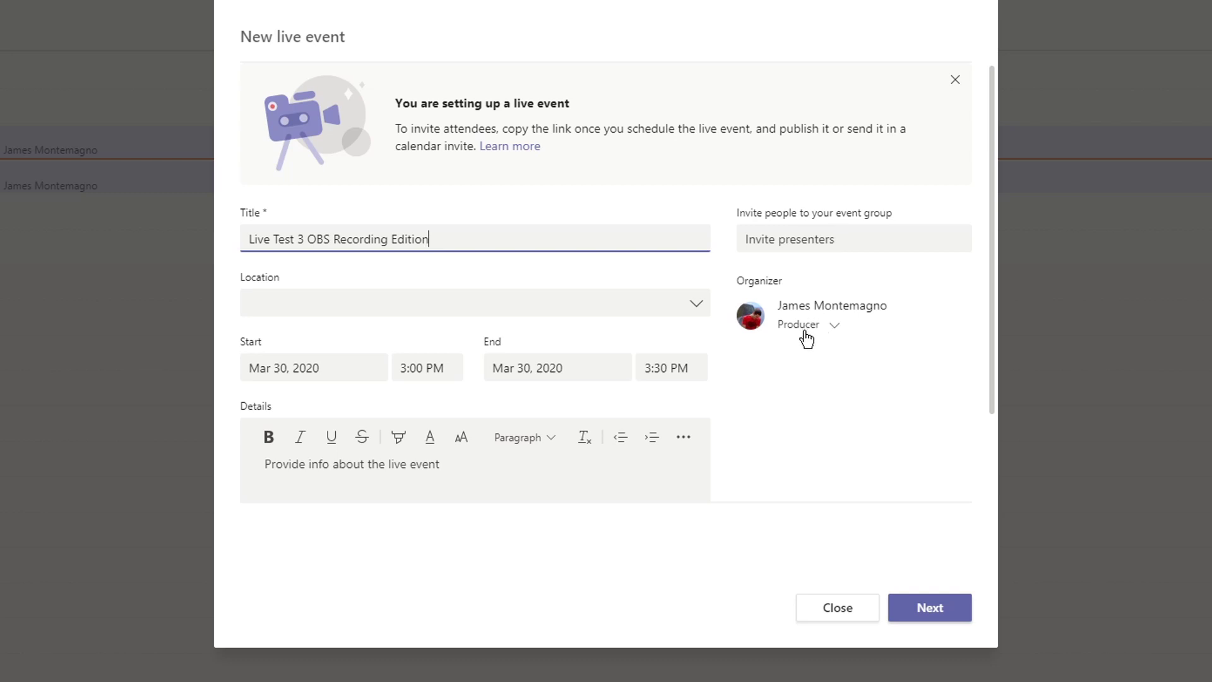
Replace the wrongly added match with the correct colleague, keeping the Presenter role
left_click(834, 243)
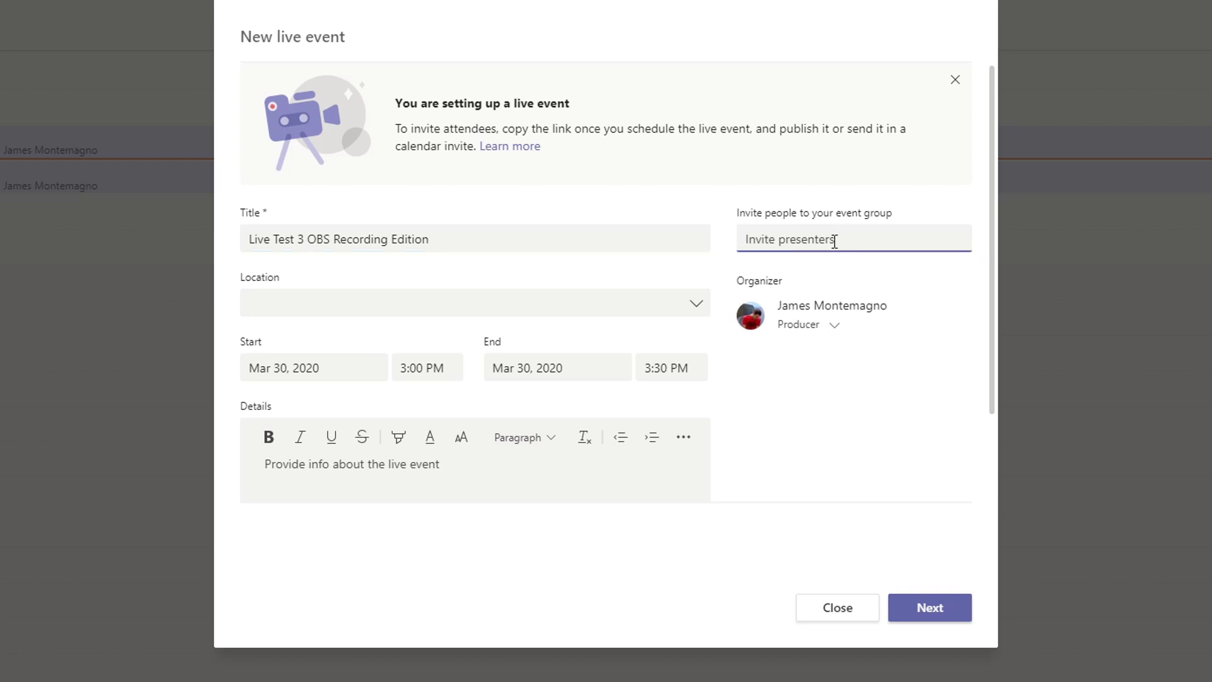
type("jon ga")
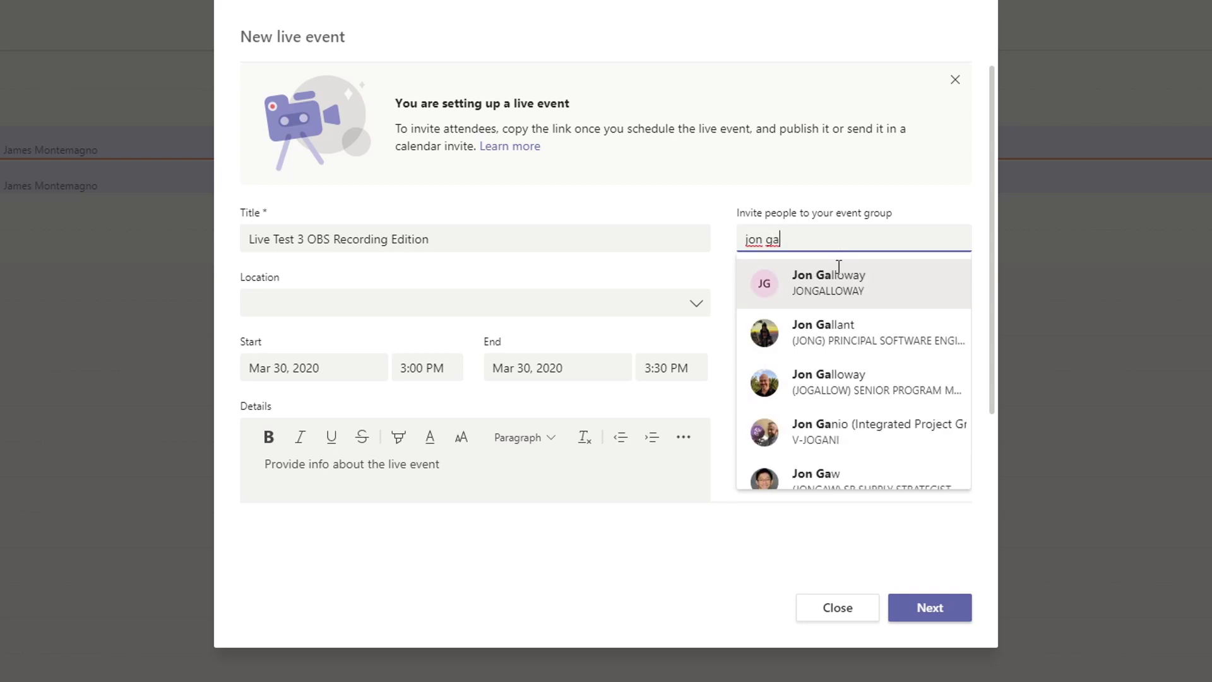
left_click(831, 286)
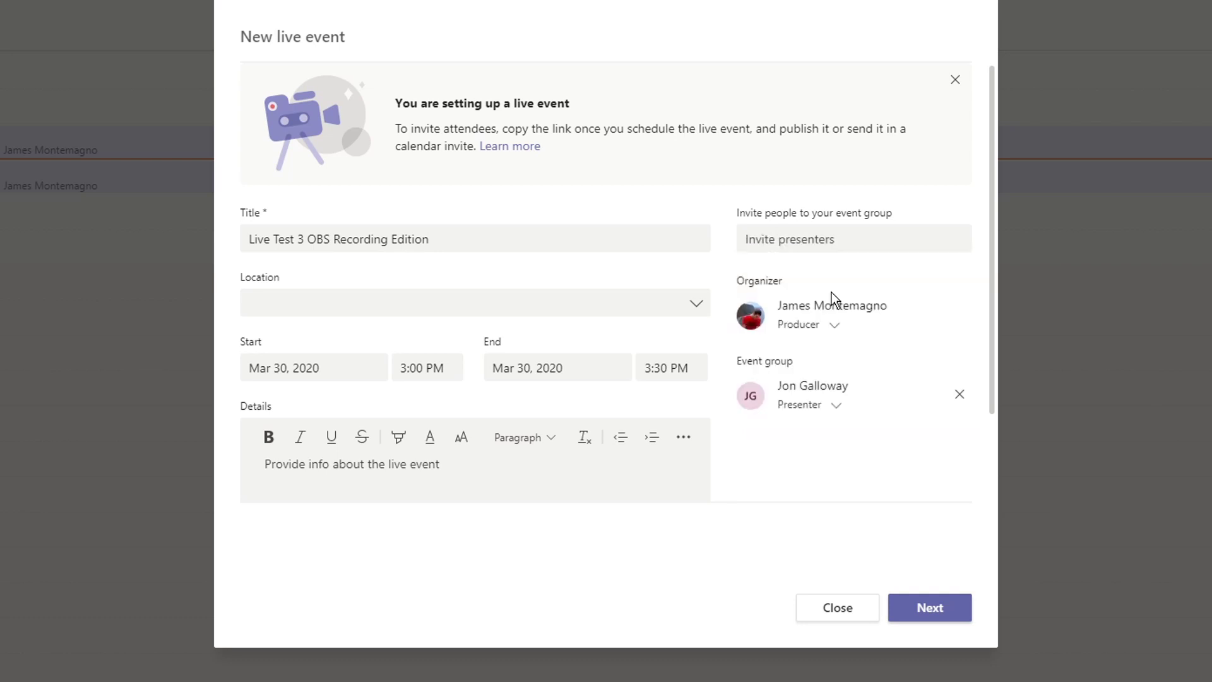
left_click(959, 398)
left_click(823, 240)
type("jon gallow")
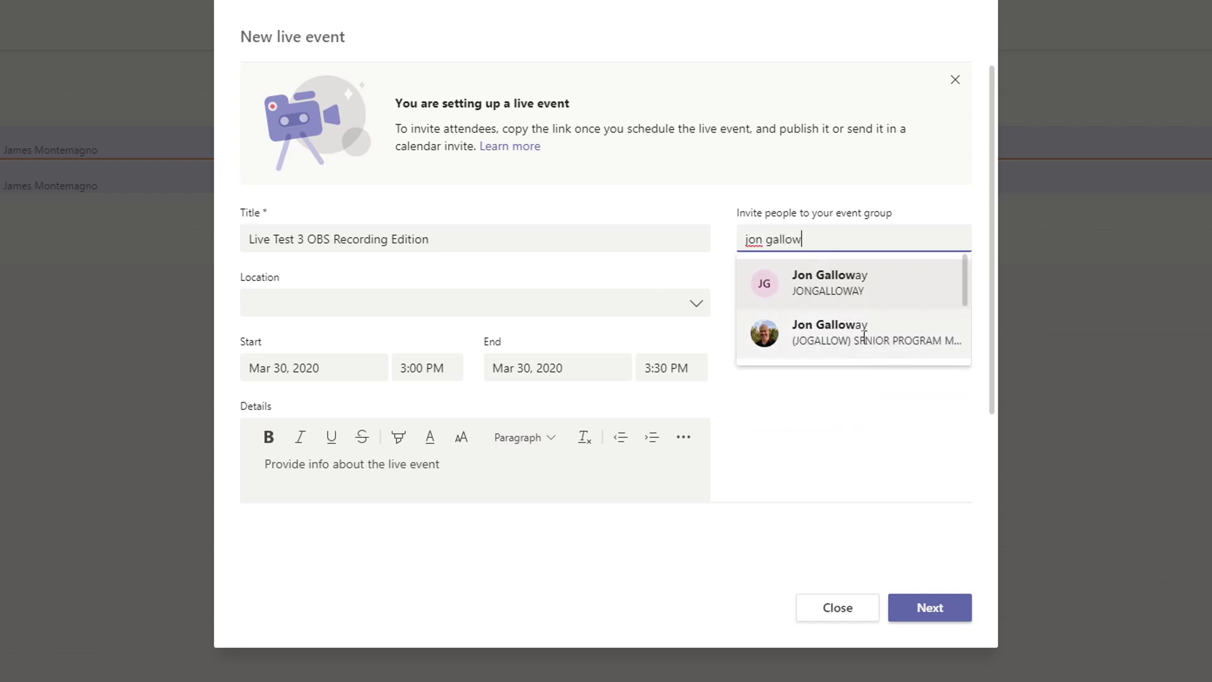
left_click(862, 334)
left_click(823, 407)
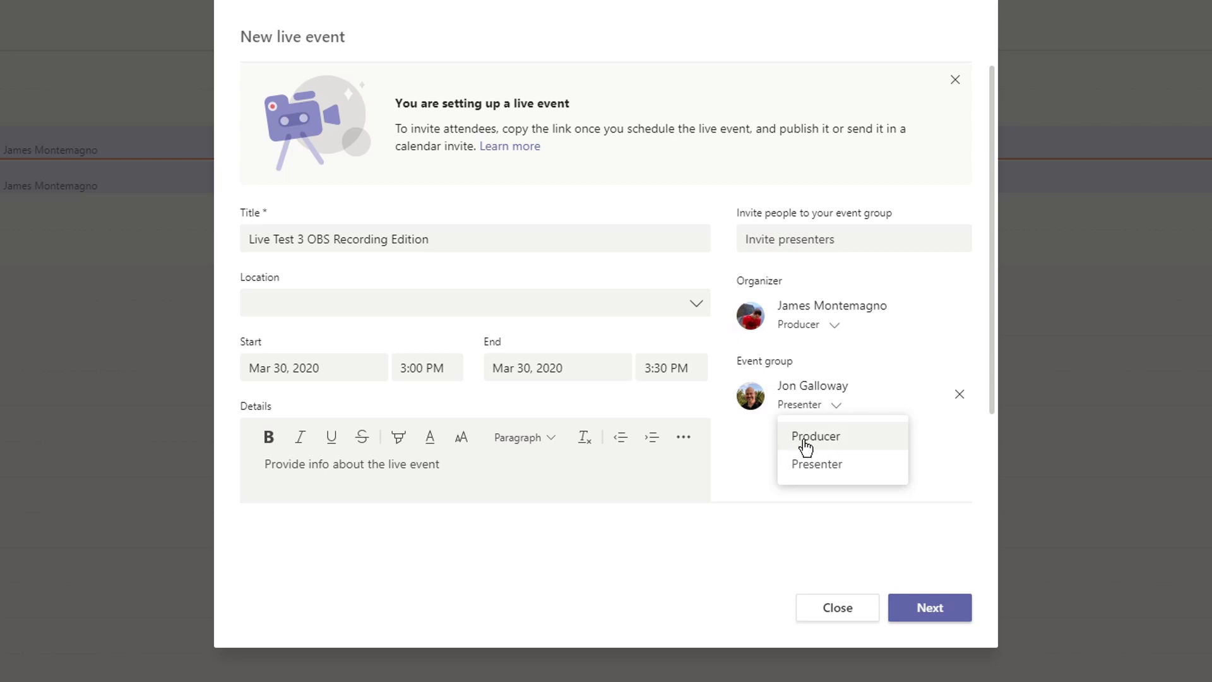
left_click(748, 445)
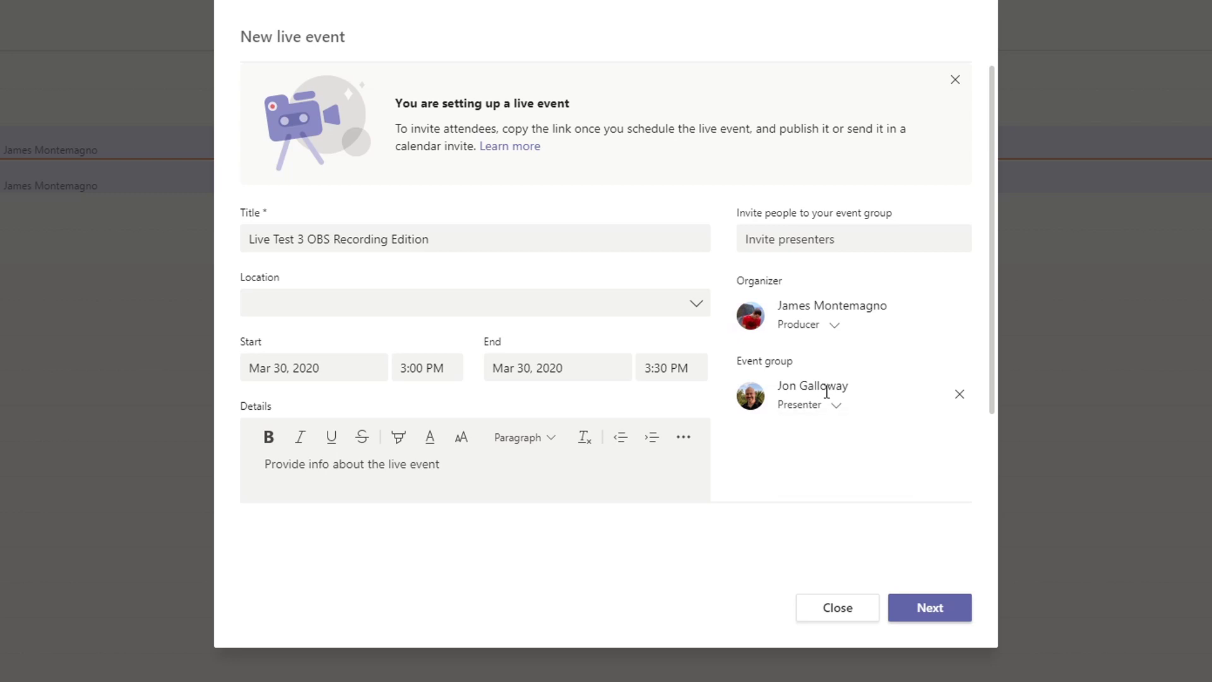
Set the live event permissions to Public and enable Q&A
left_click(927, 610)
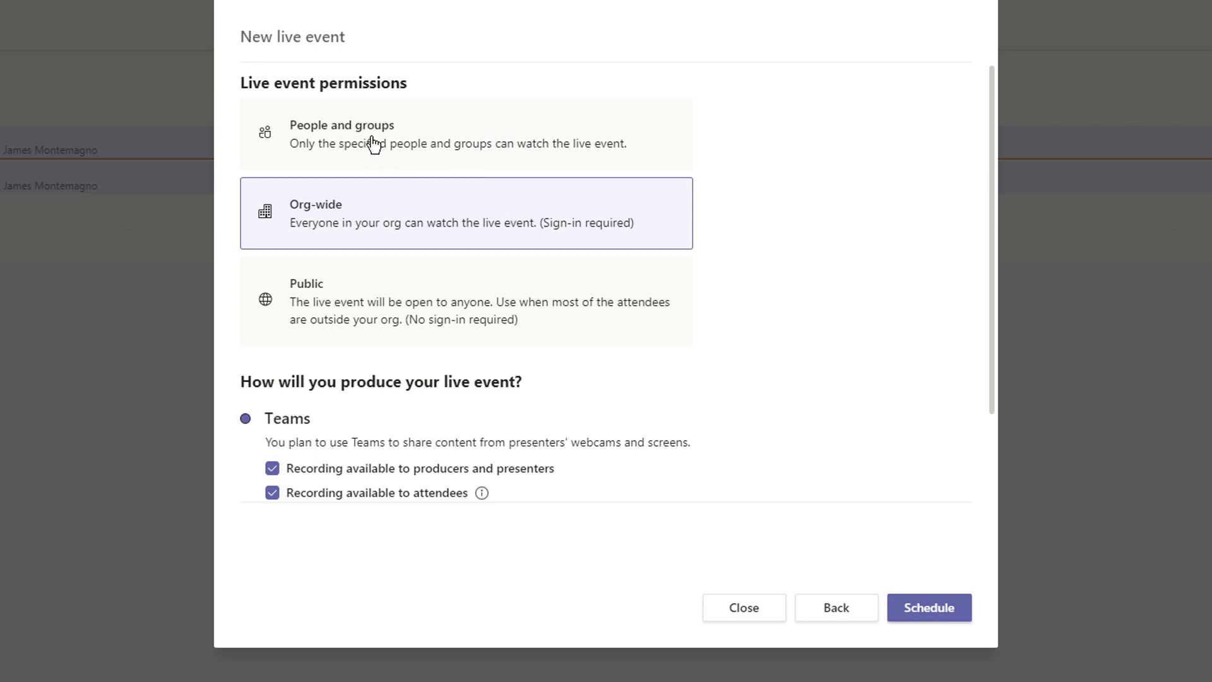
left_click(404, 319)
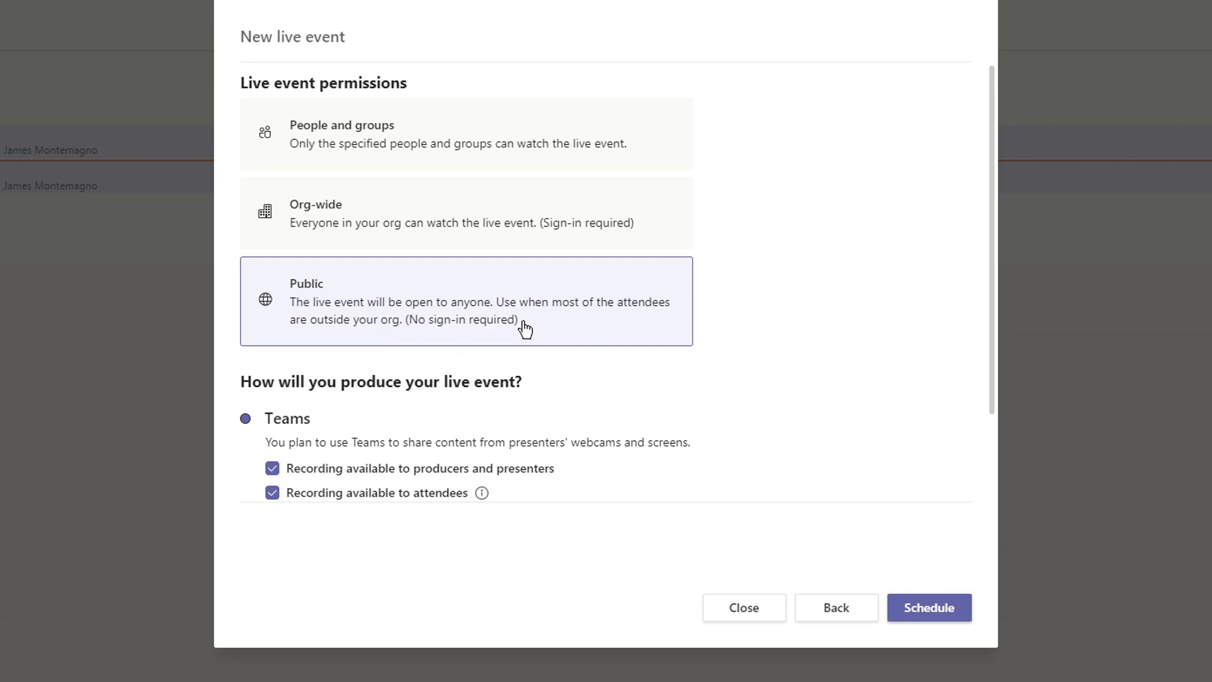
scroll(524, 327, "down", 3)
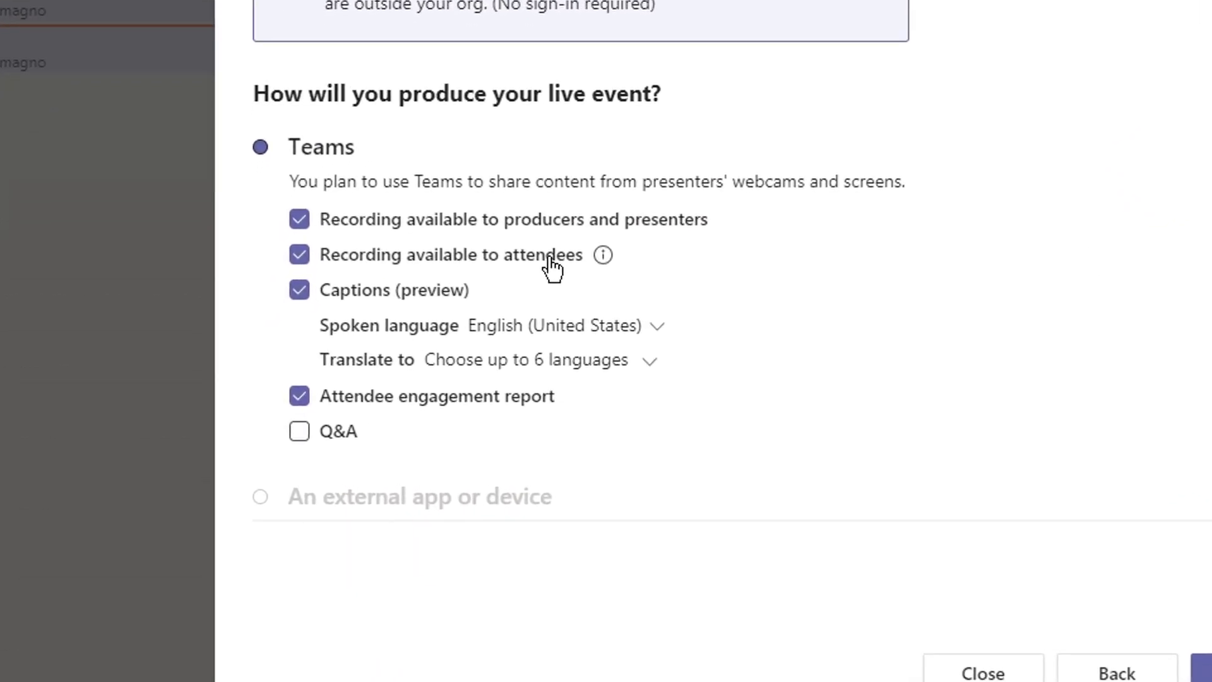
scroll(552, 269, "down", 2)
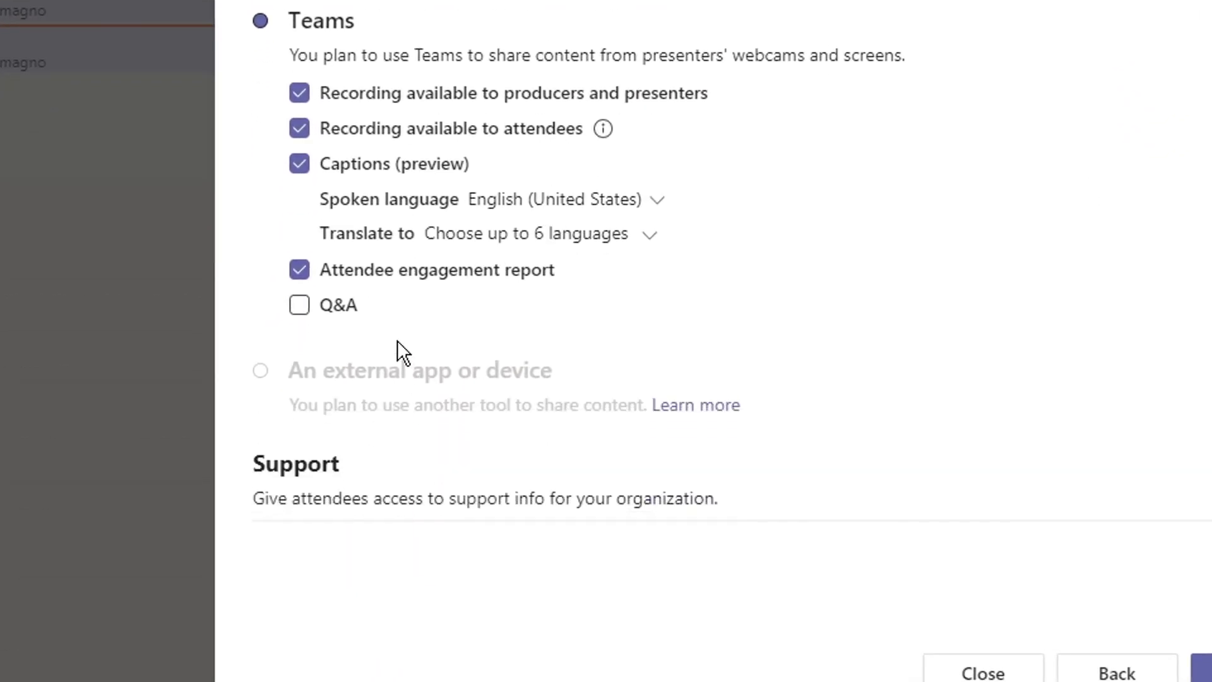
left_click(300, 308)
scroll(281, 218, "down", 3)
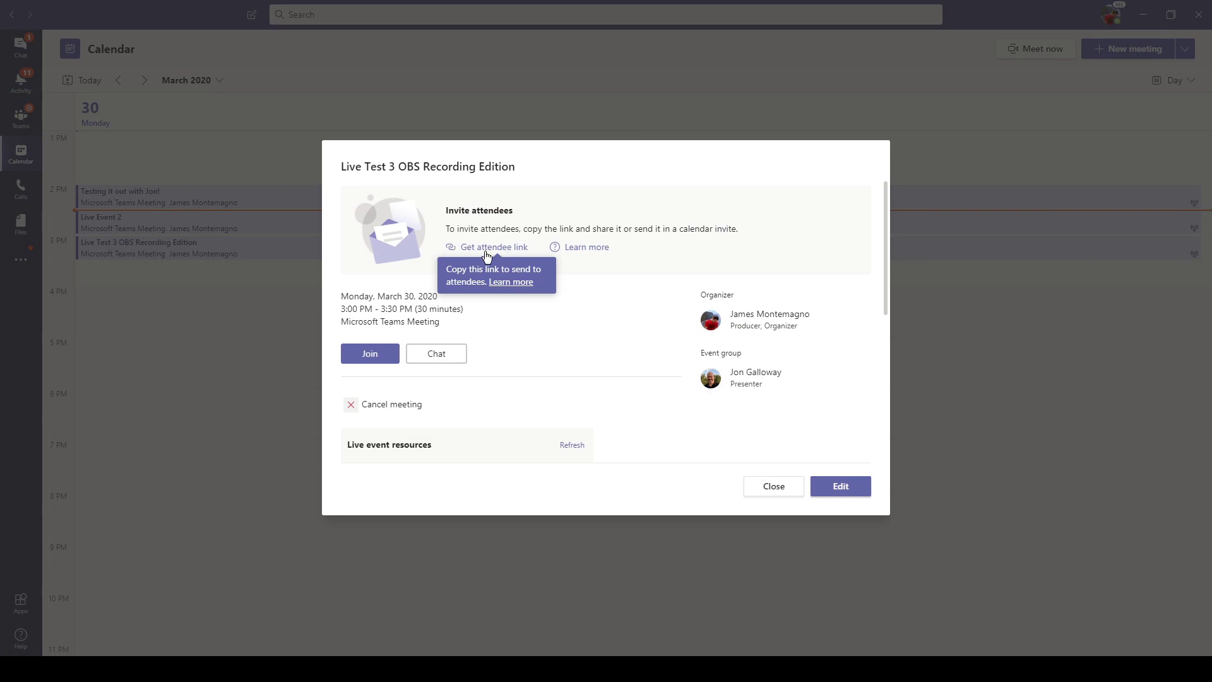
Copy the event's attendee link and open the join screen as producer
left_click(499, 251)
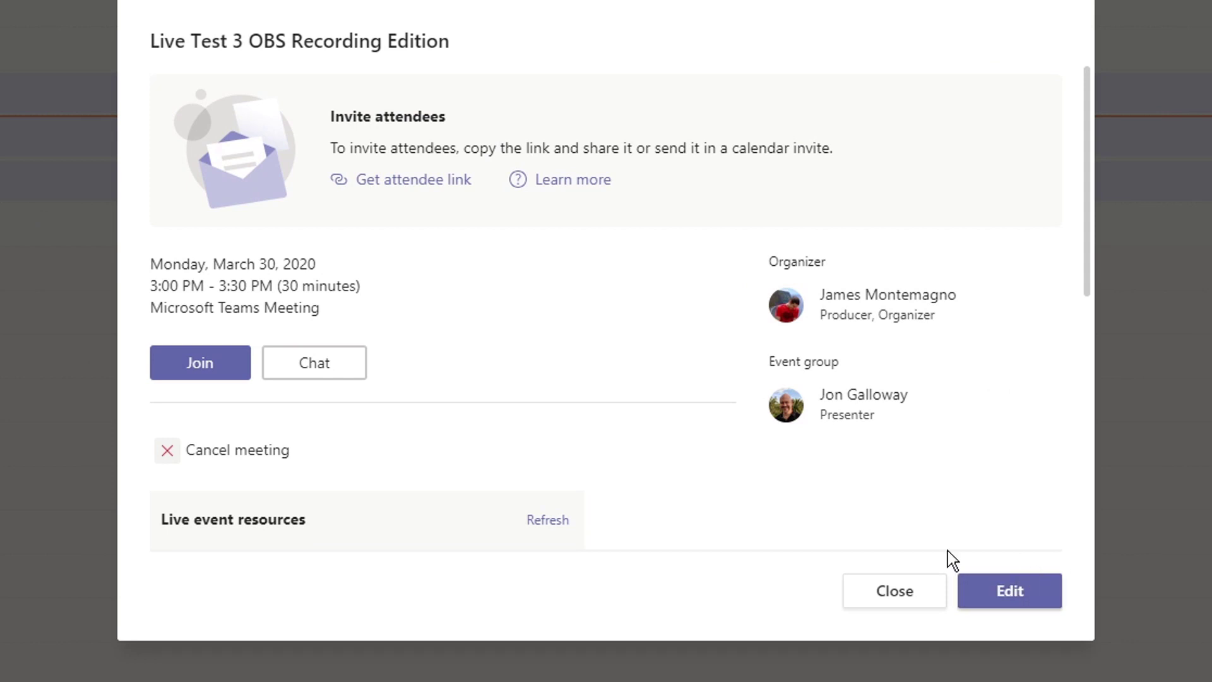
left_click(215, 367)
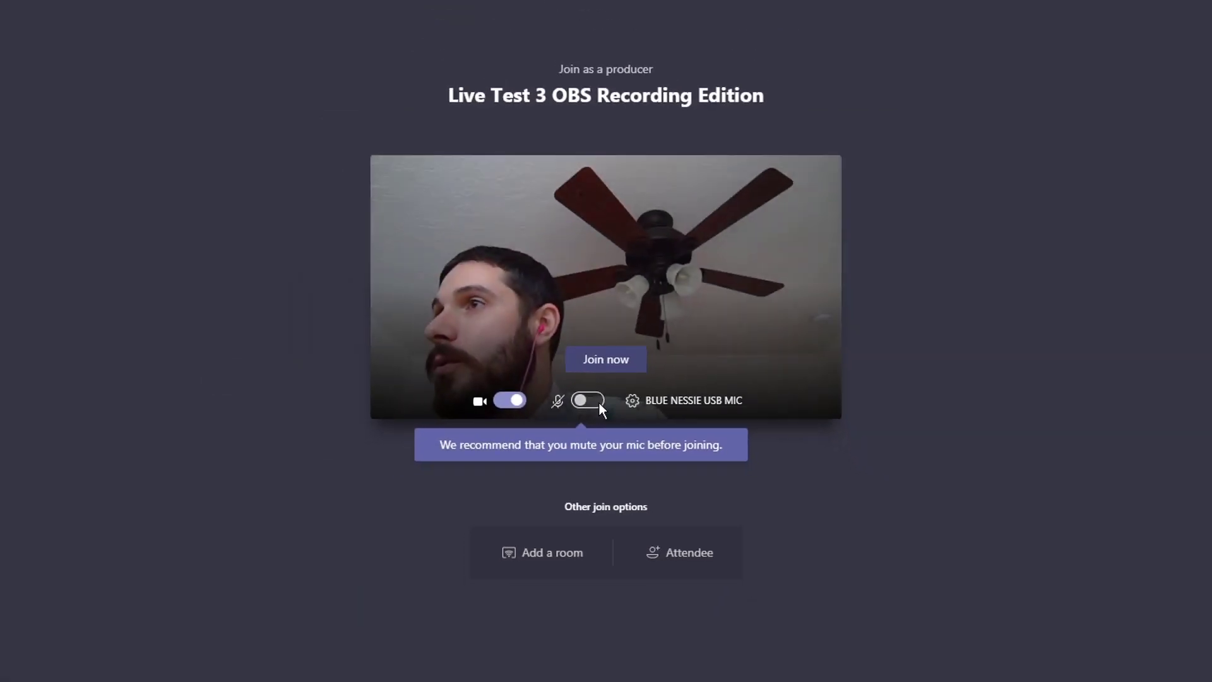
Turn the microphone on and join the event in pre-live producer view
left_click(592, 387)
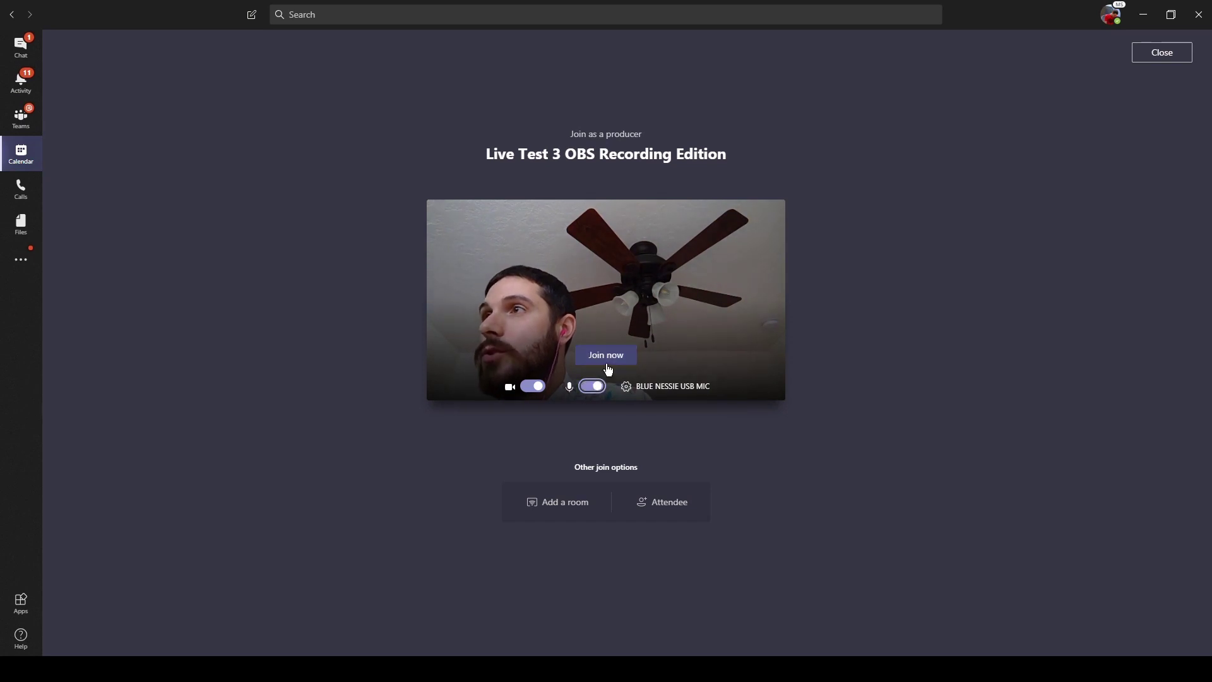
left_click(612, 357)
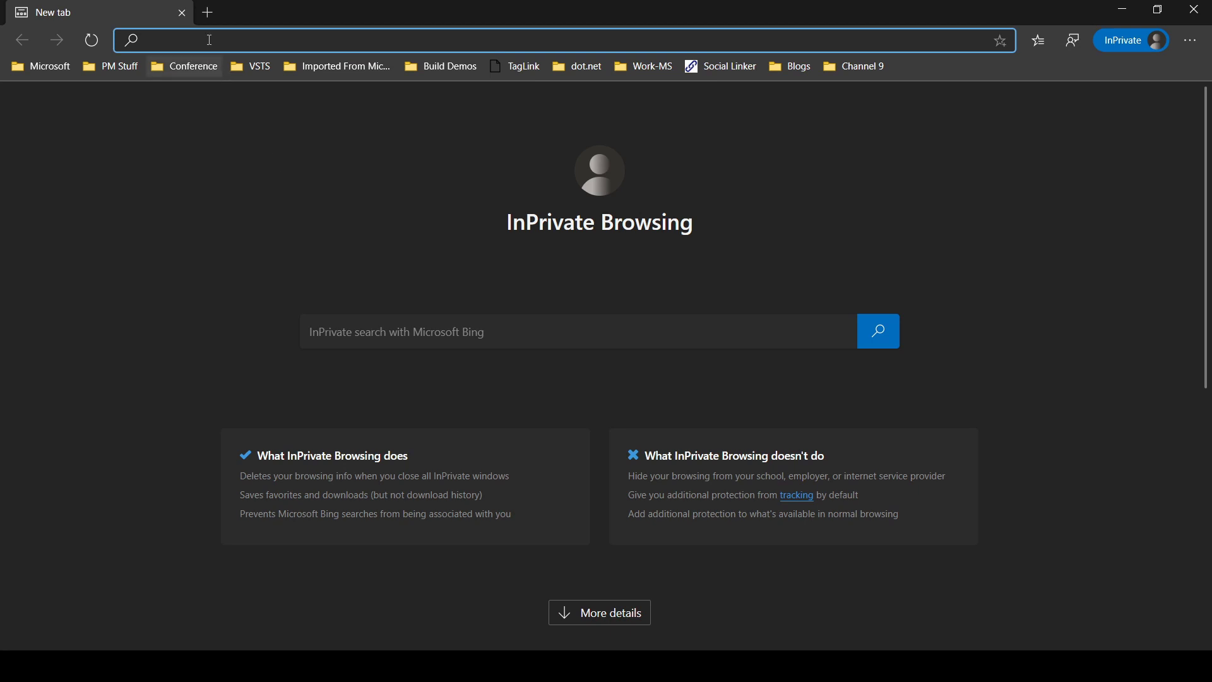
Load the pasted attendee link in InPrivate Edge, watch on the web, and check Q&A sorting
key("ctrl+v")
key("Return")
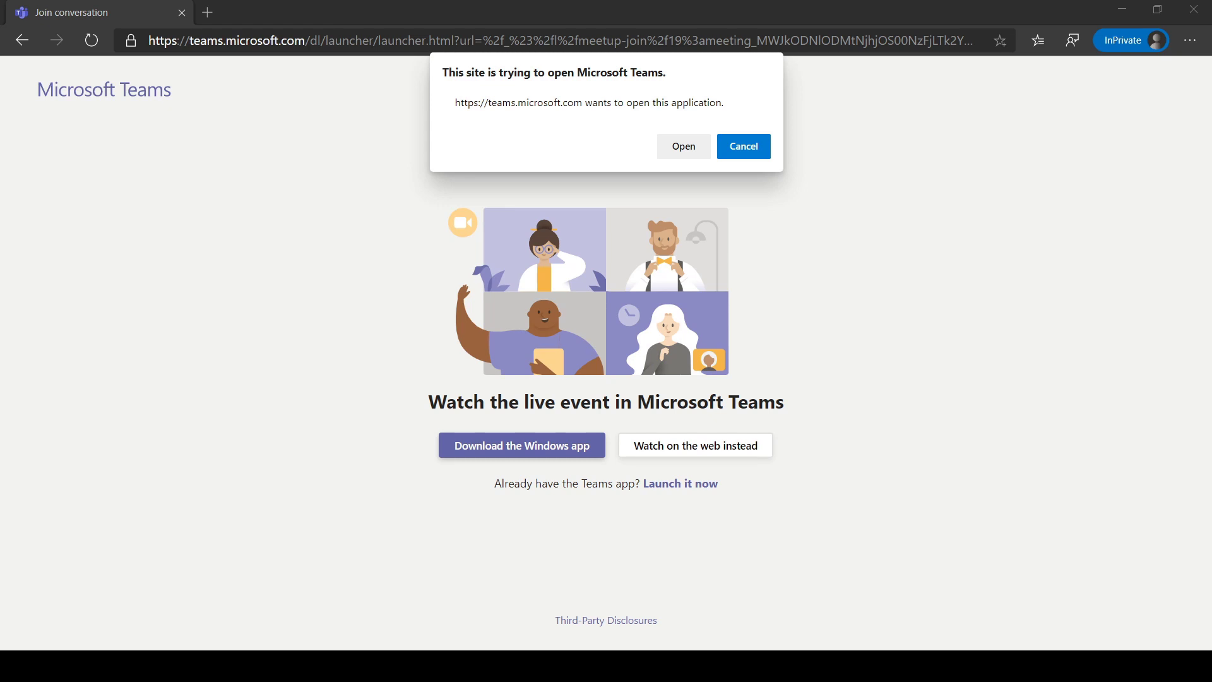
left_click(751, 149)
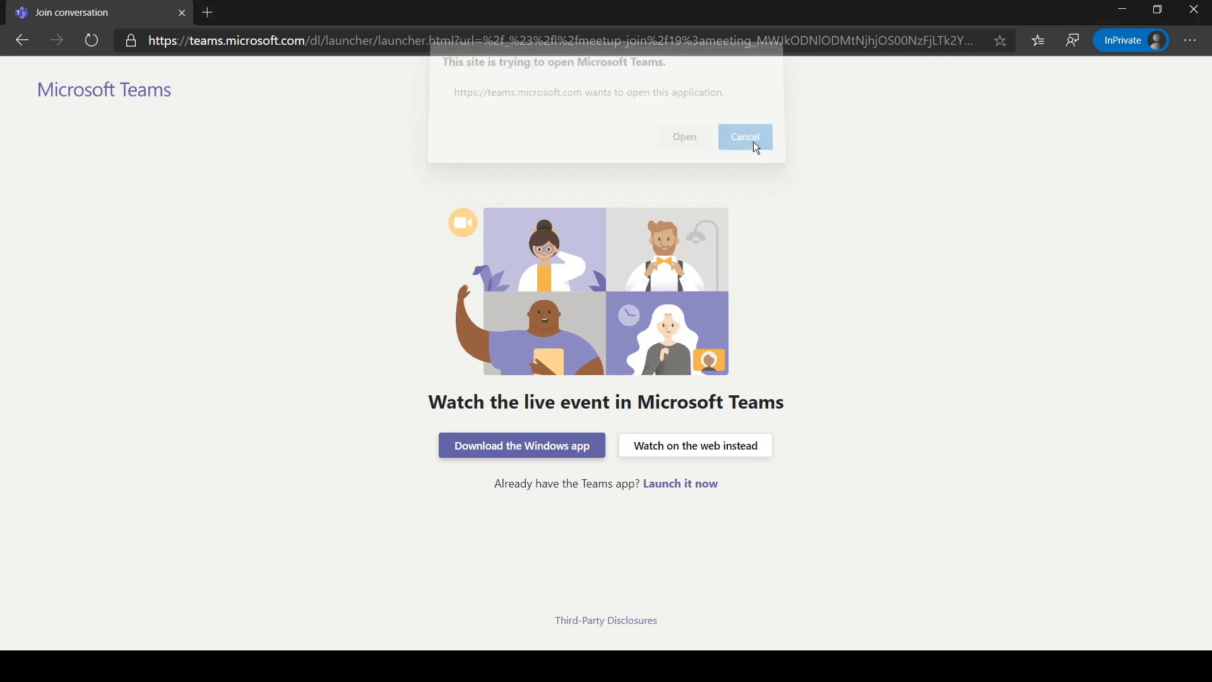
left_click(705, 451)
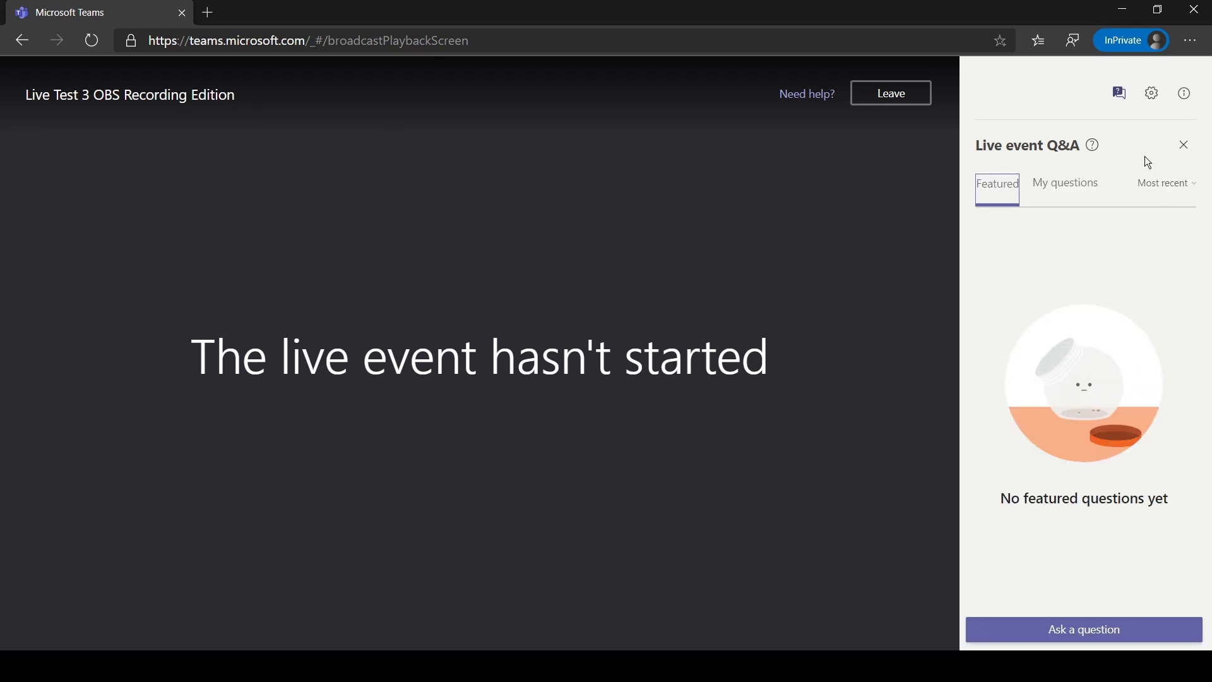
left_click(1159, 183)
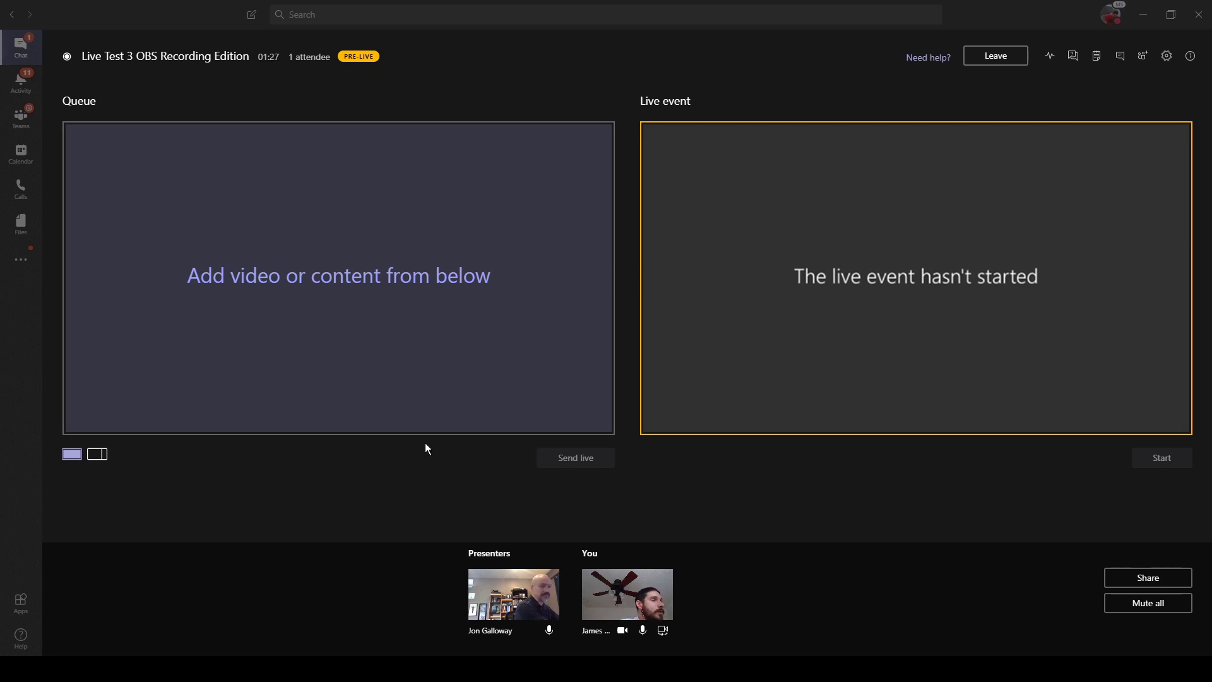
Drop the desktop-plus-camera queue for a single-video layout holding only the presenter's camera
left_click(97, 455)
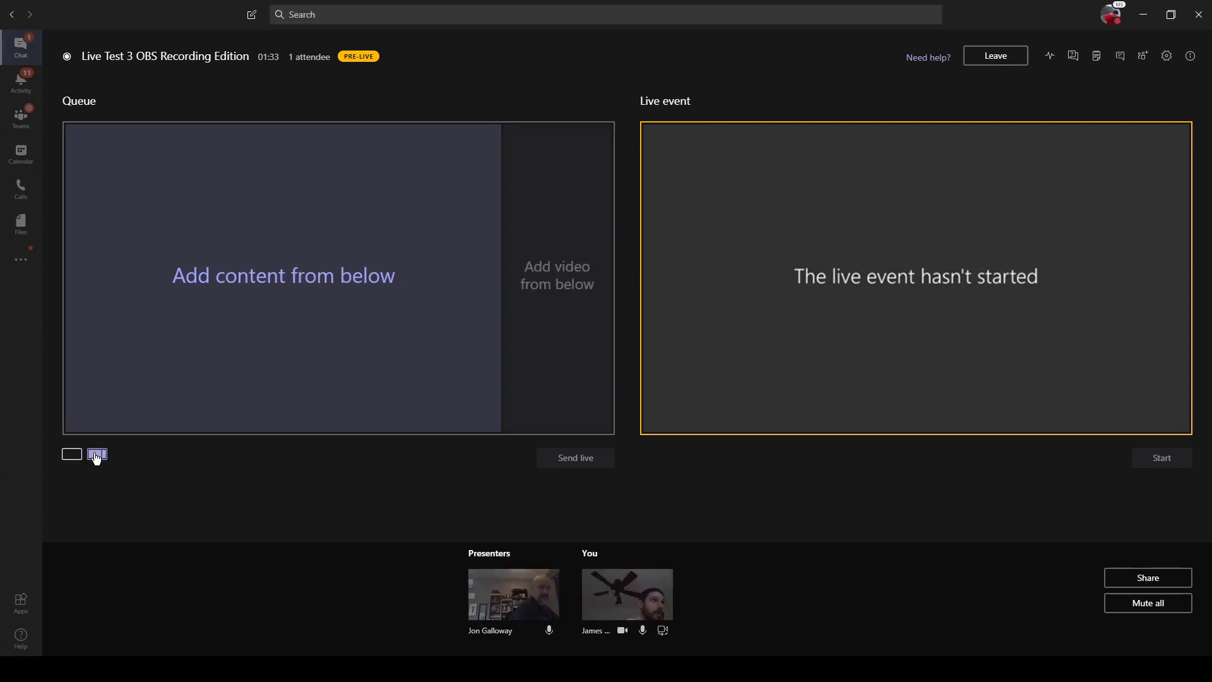
left_click(1138, 578)
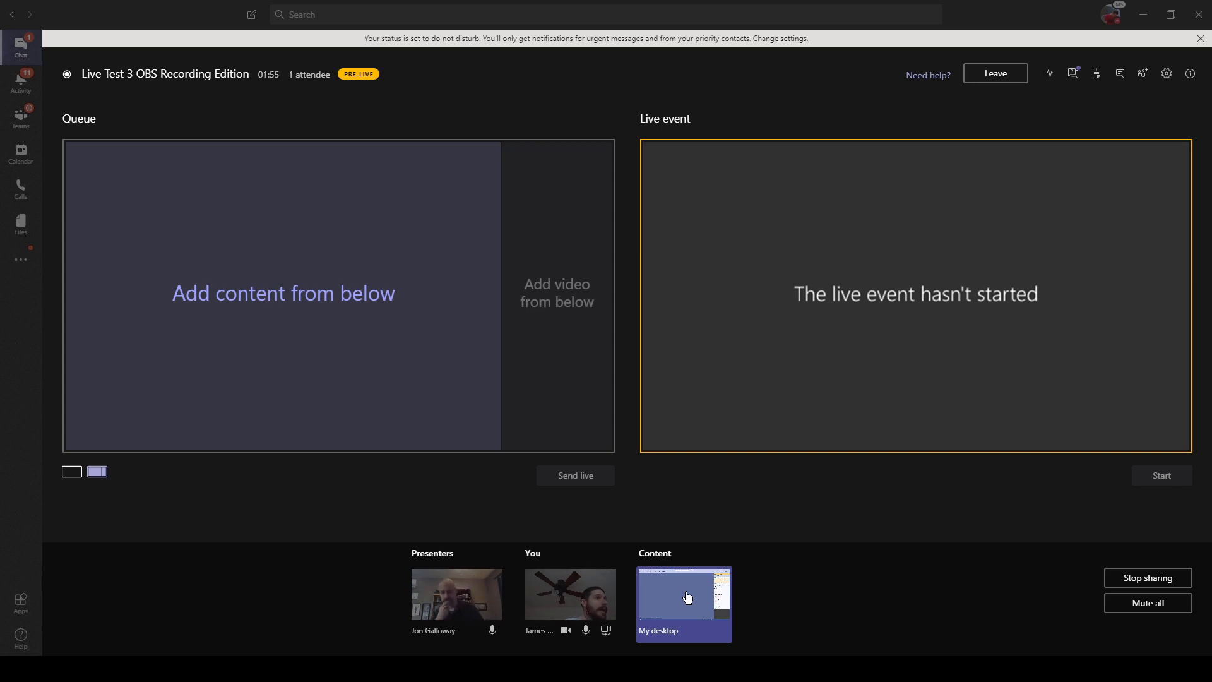
left_click(672, 597)
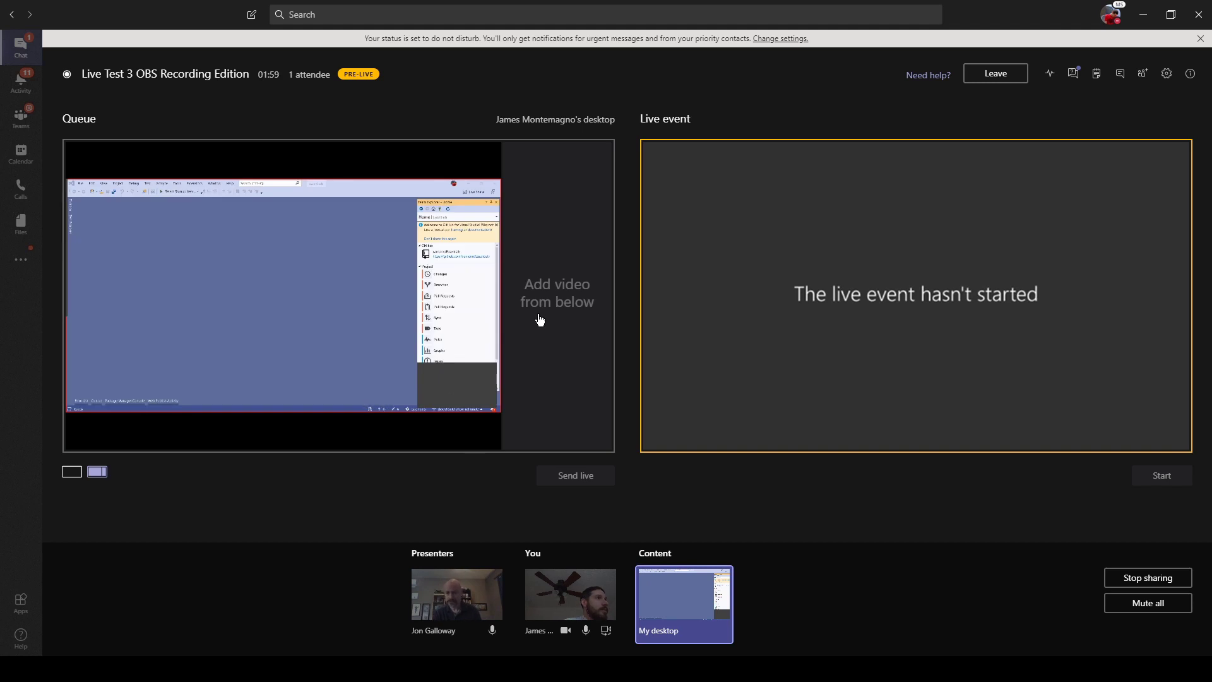
left_click(550, 590)
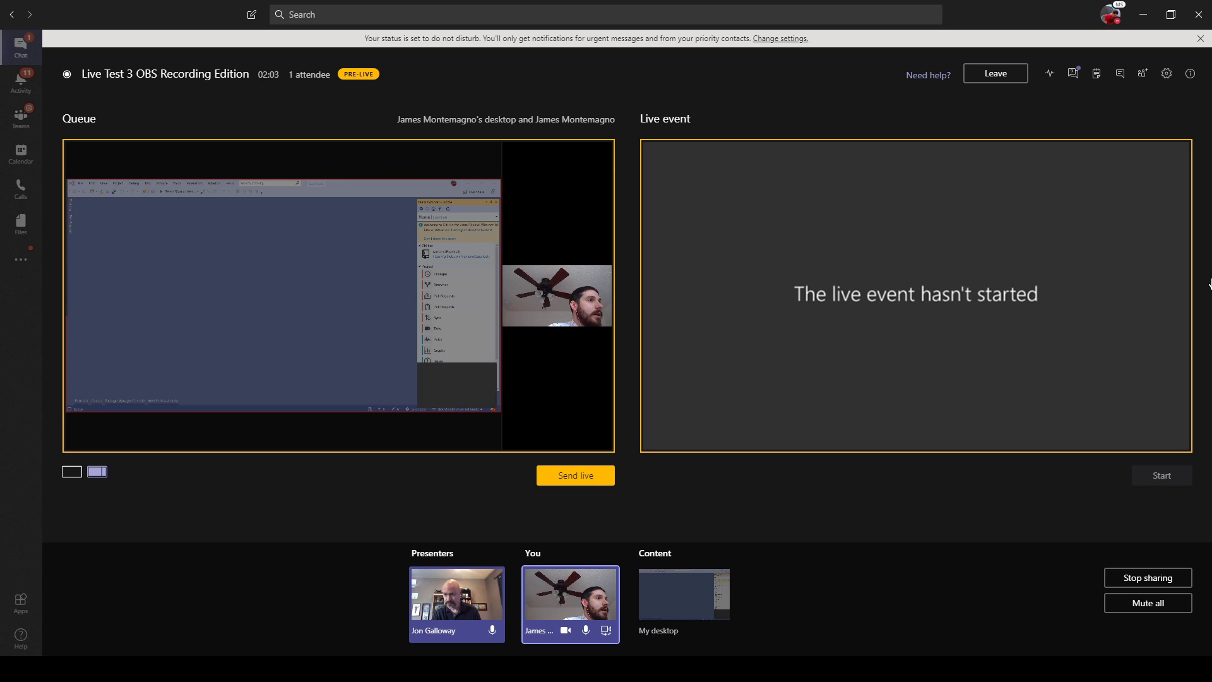
left_click(457, 598)
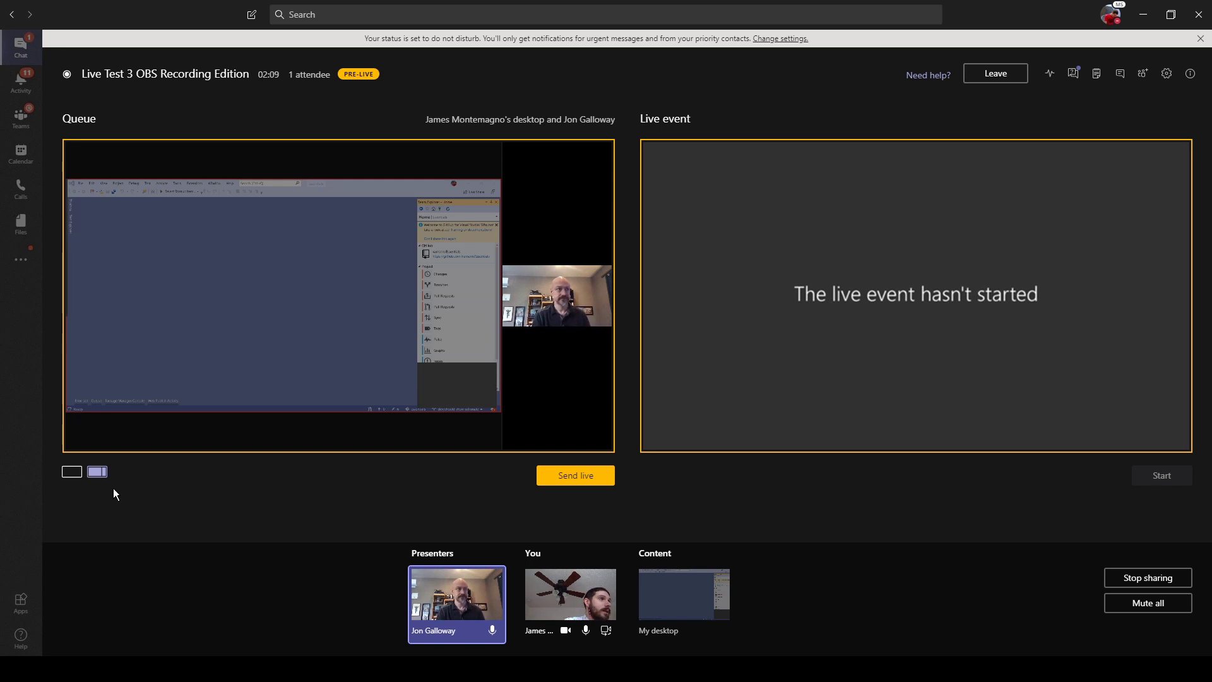
left_click(74, 474)
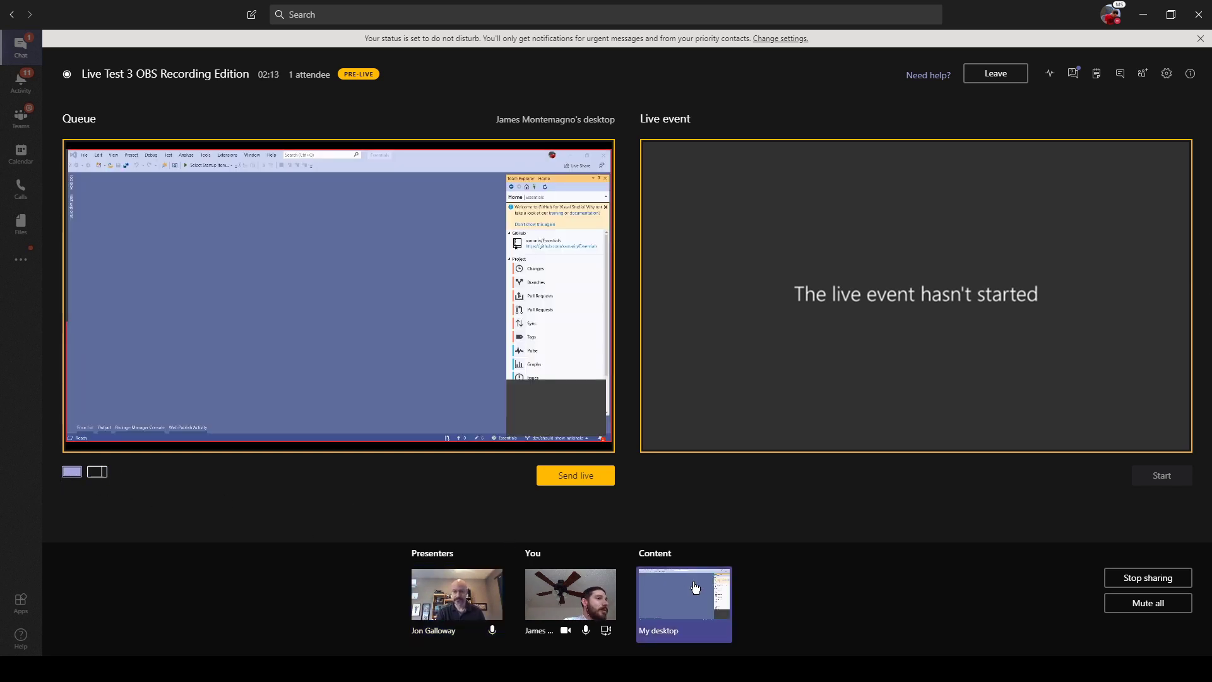
left_click(464, 595)
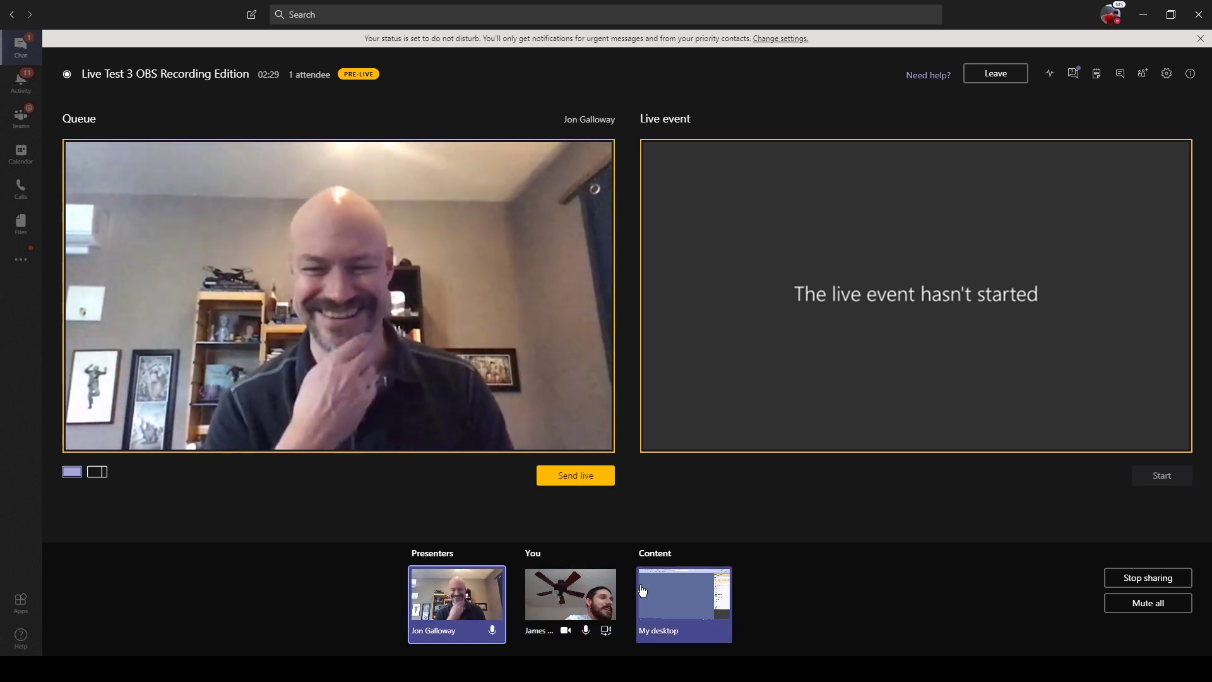
Send the queued presenter camera live and start broadcasting the event
left_click(572, 480)
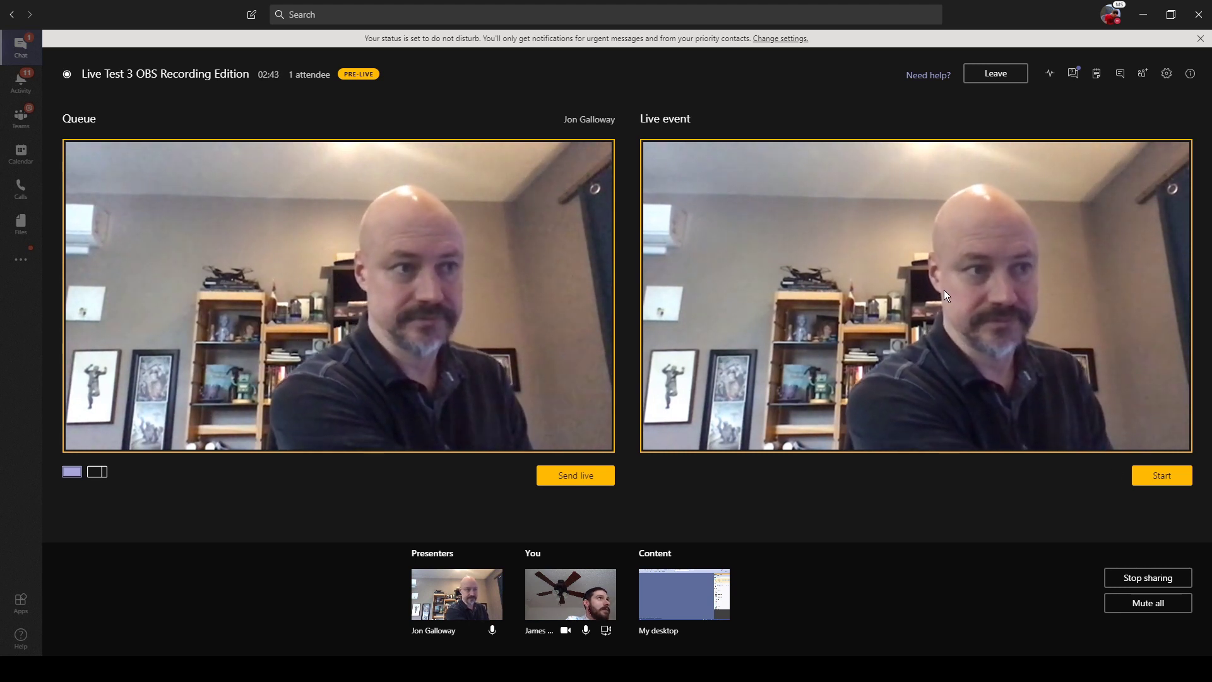
left_click(1165, 477)
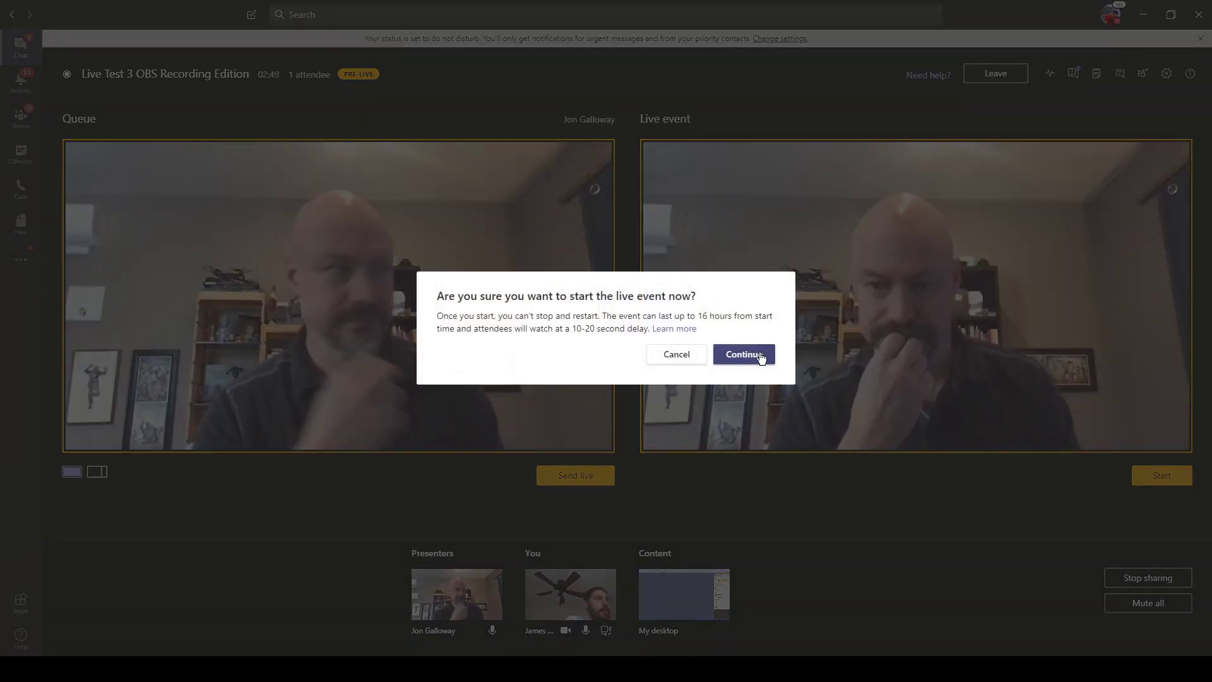
left_click(761, 358)
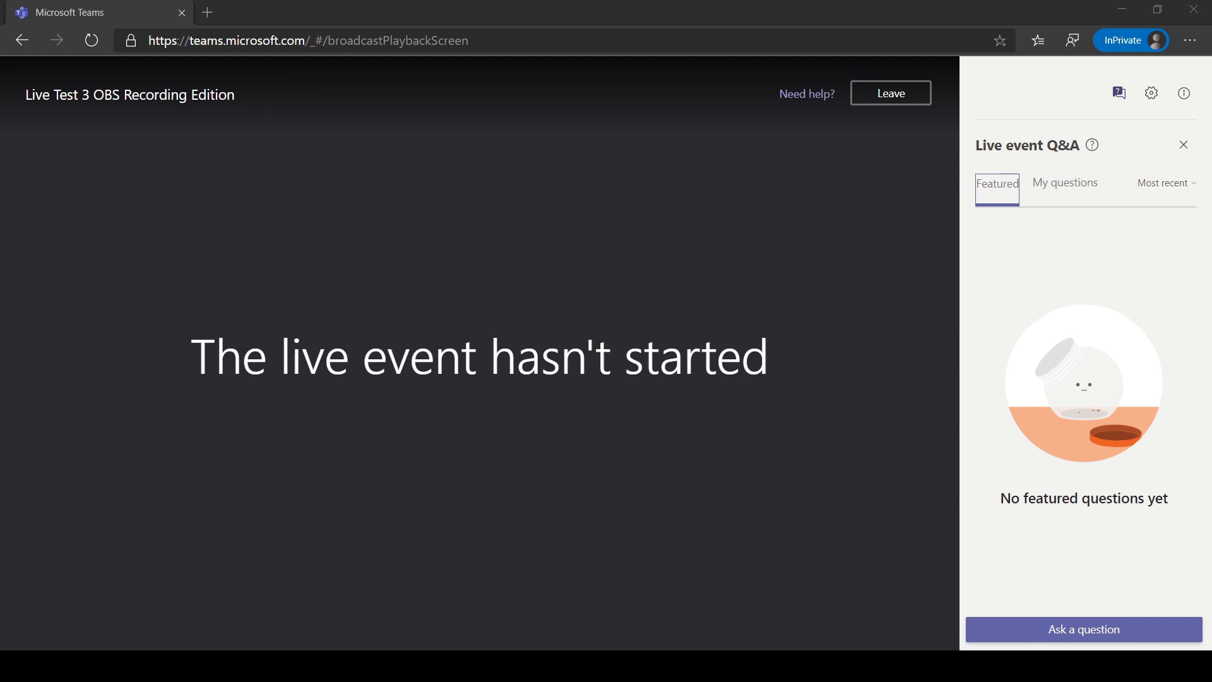
Watch the live stream in the InPrivate attendee window with its audio muted
left_click(303, 468)
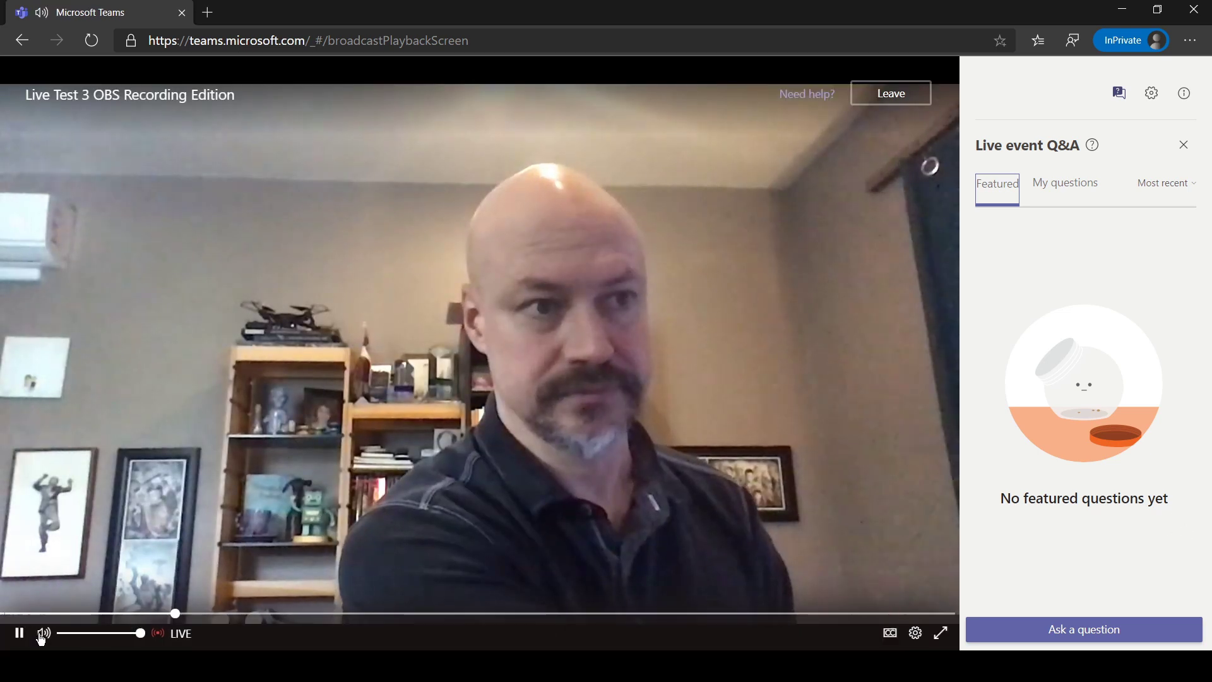
left_click(43, 634)
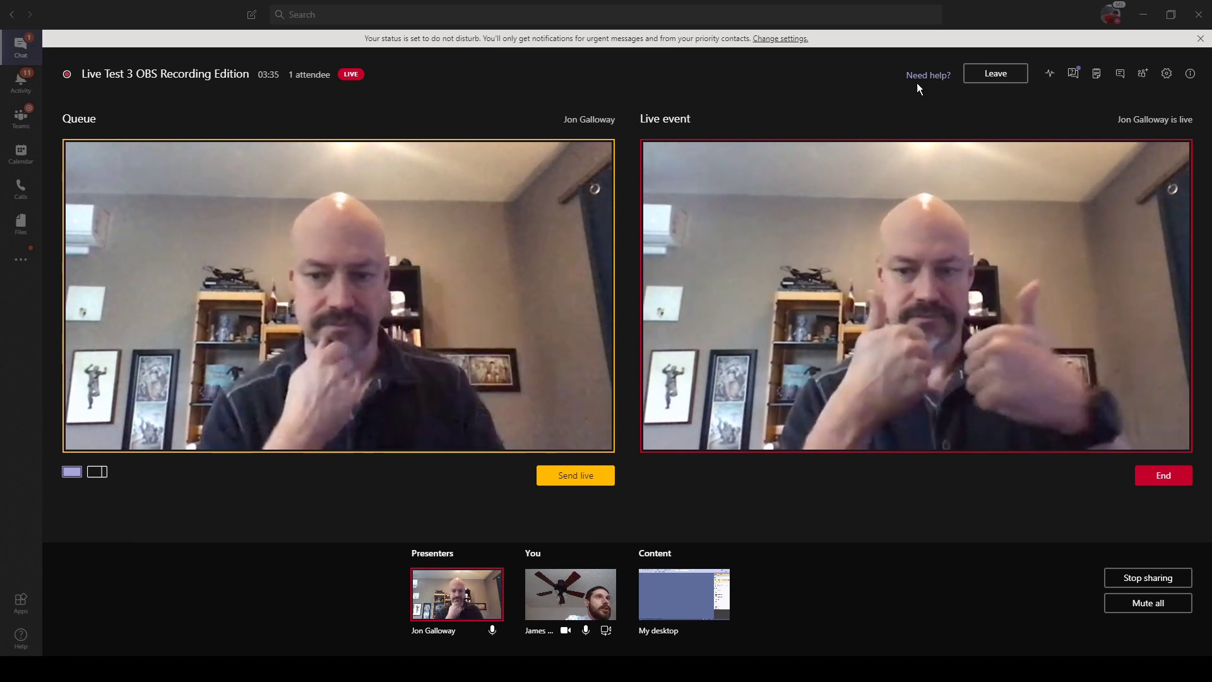
Check the event's health and performance, then publish the attendee's question in Q&A
left_click(1054, 74)
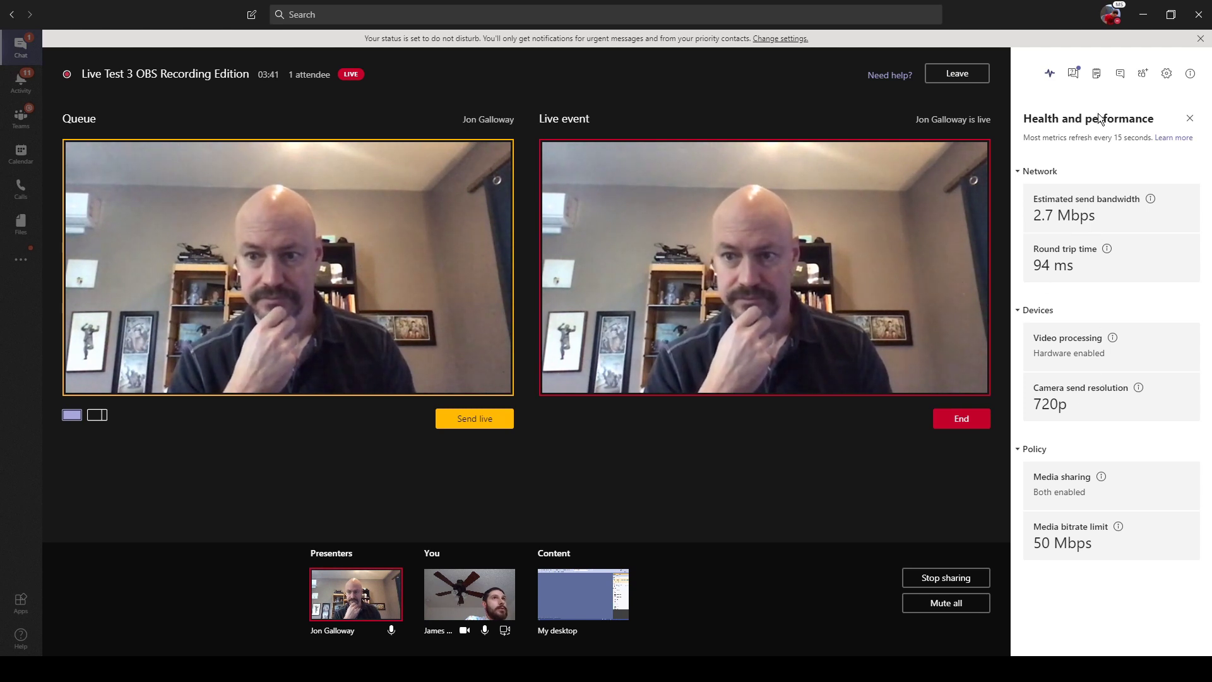
left_click(1122, 75)
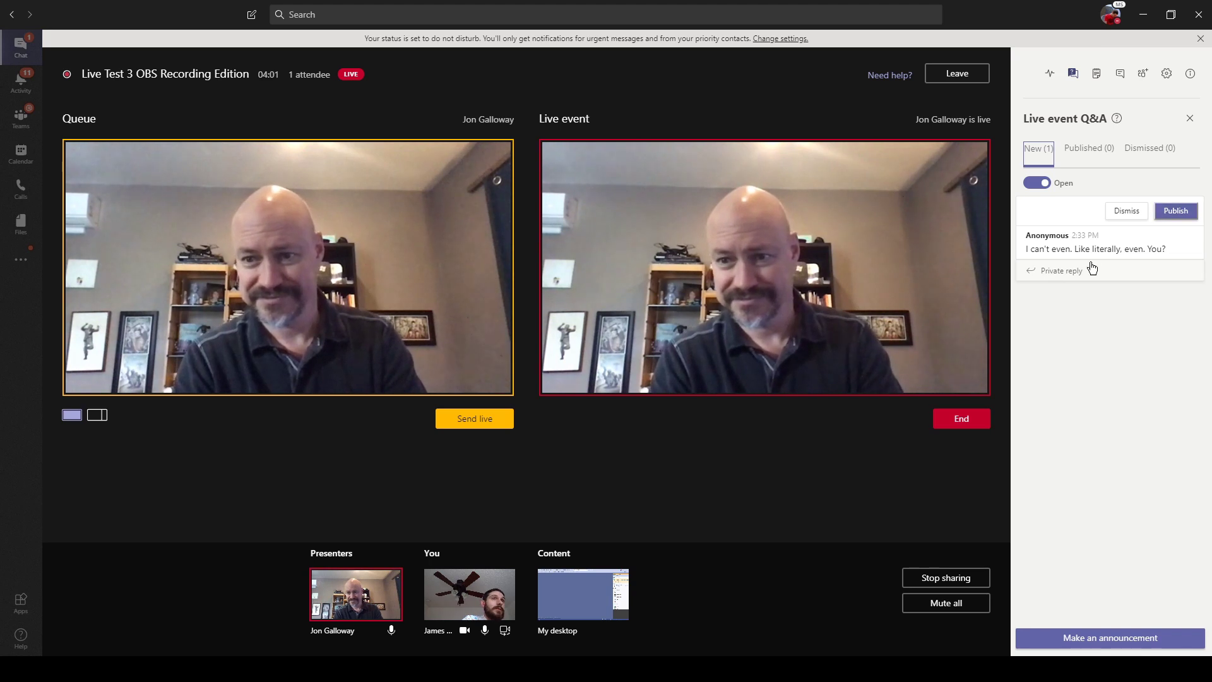
left_click(1178, 211)
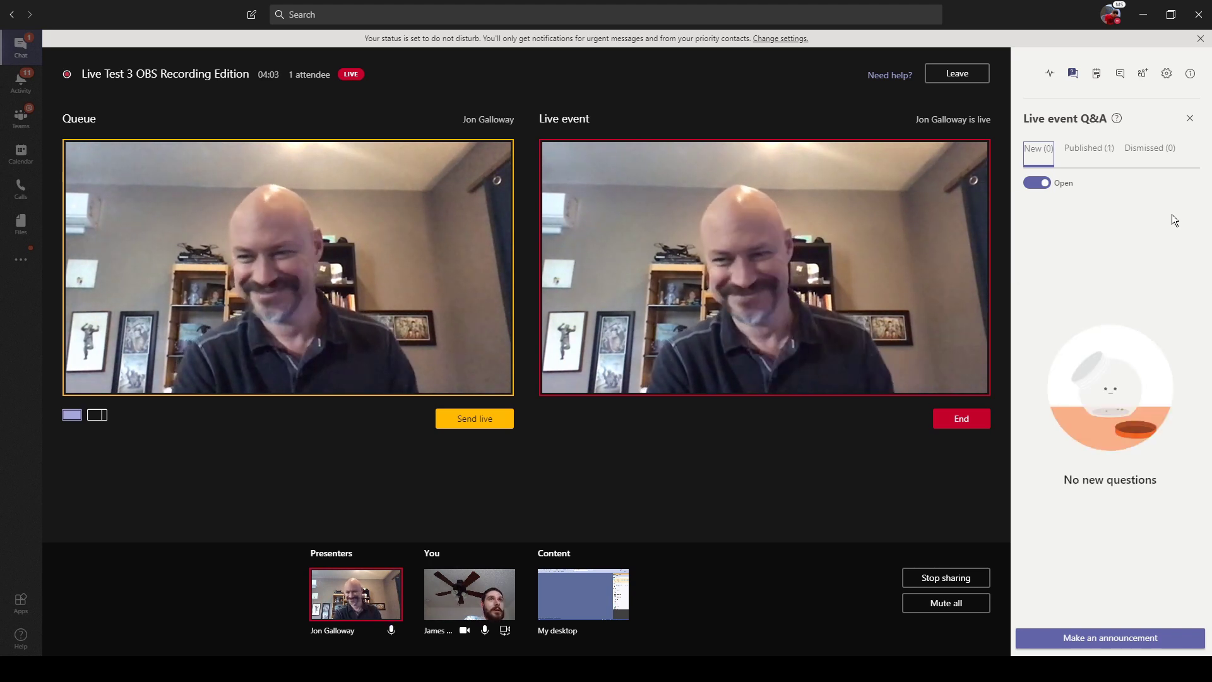
Post the announcement 'It has Started!' to attendees
left_click(1114, 639)
type("I")
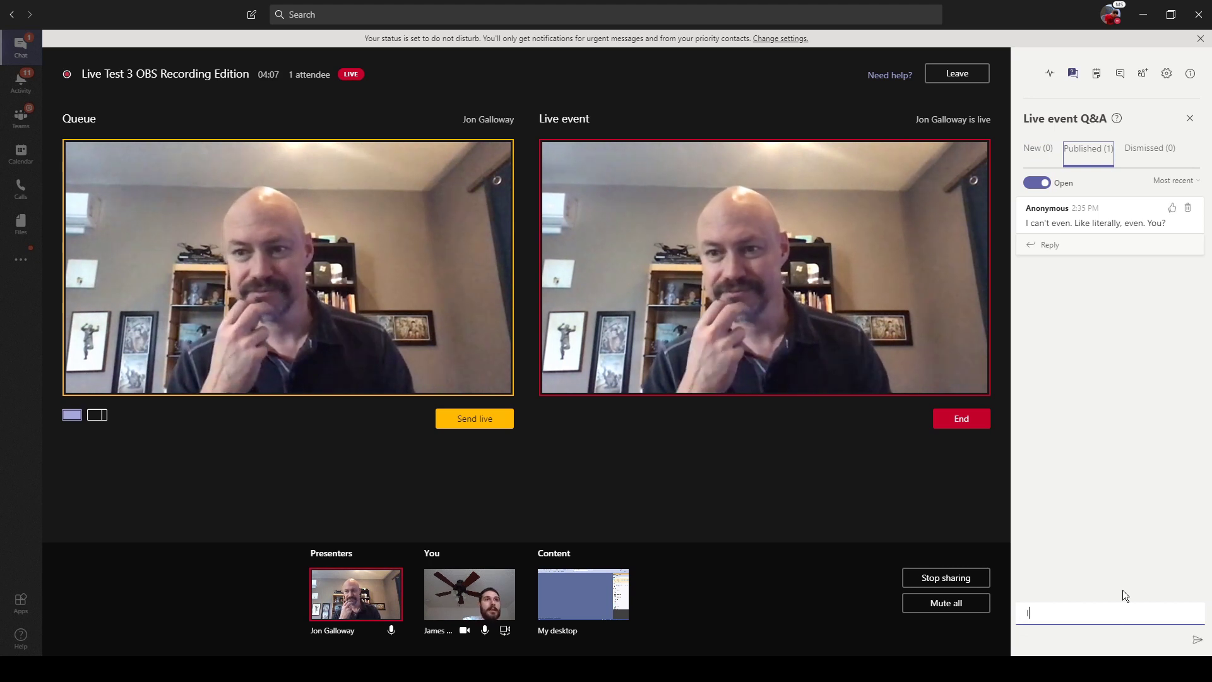
type("t has Started!")
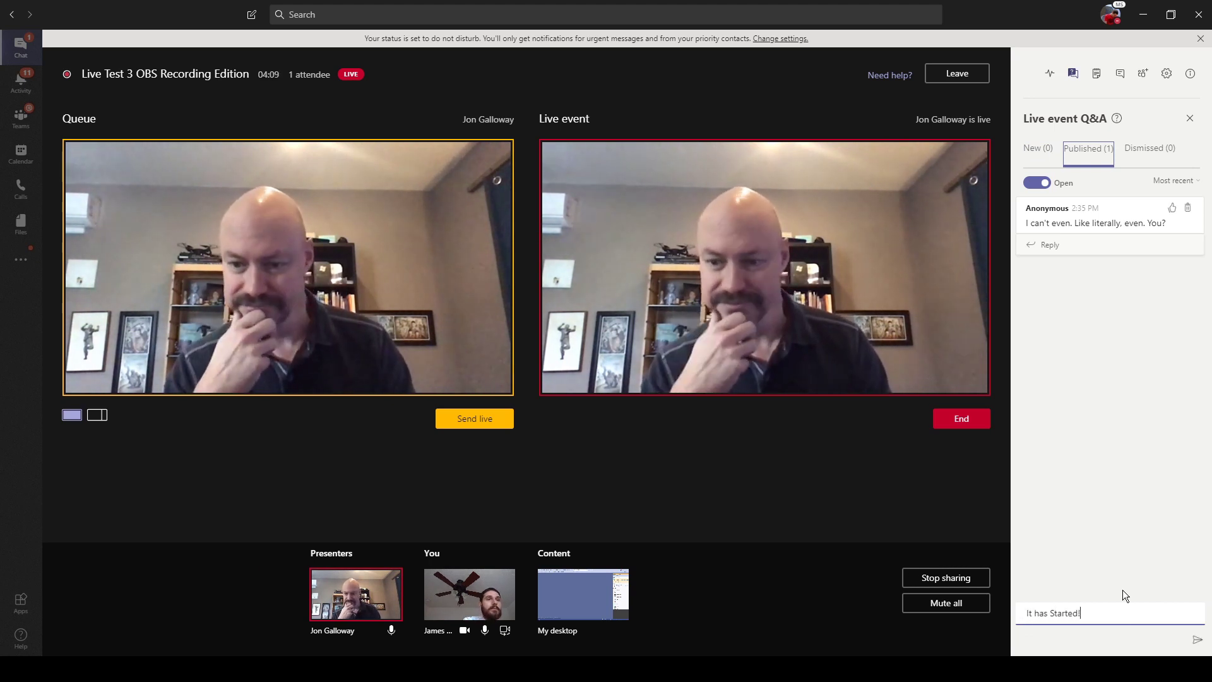
key("Return")
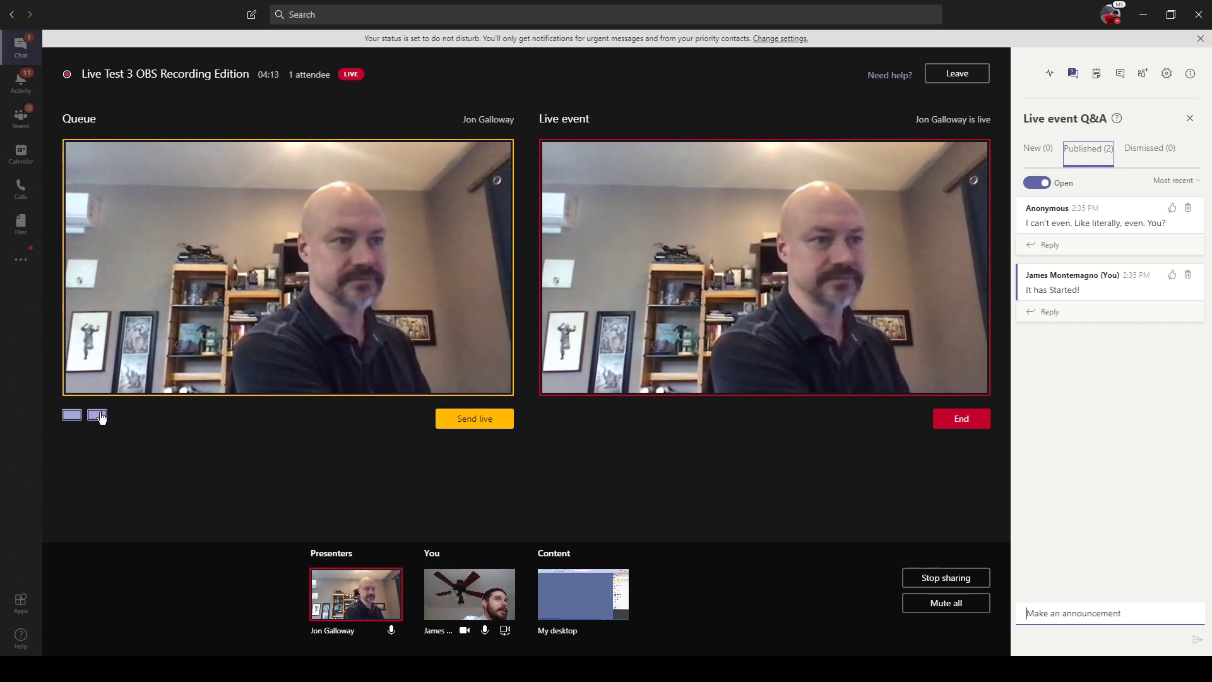
Queue My desktop beside the presenter's camera in the side-by-side layout
left_click(98, 416)
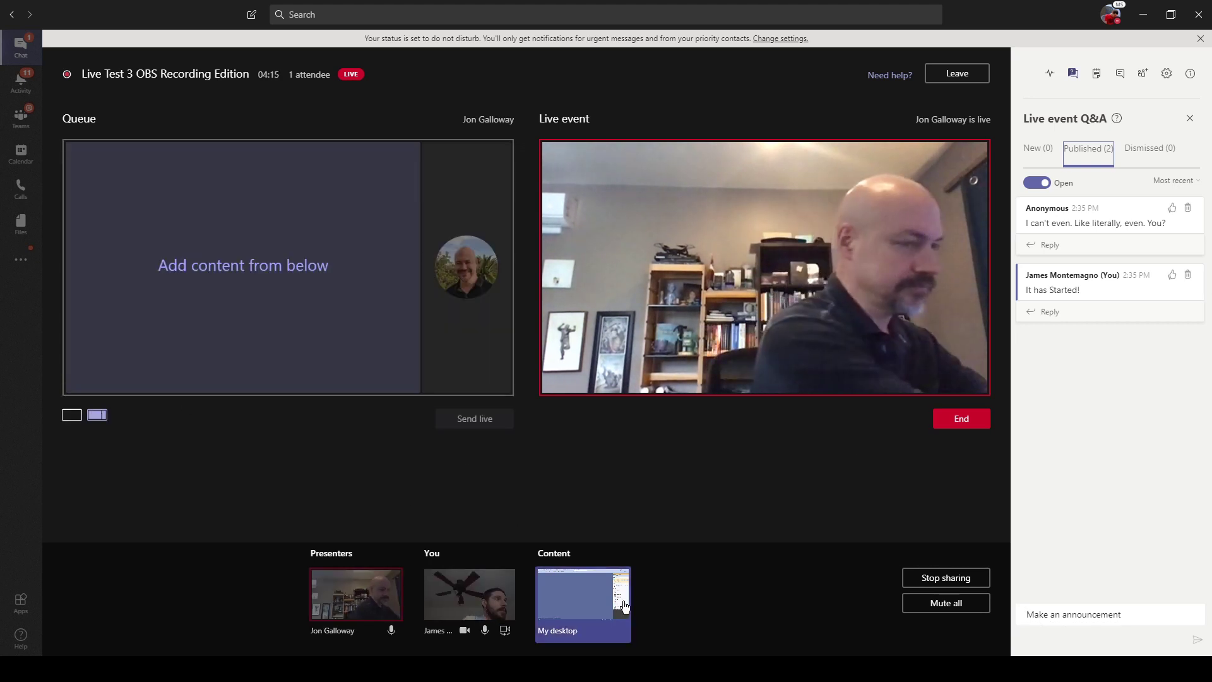
left_click(582, 606)
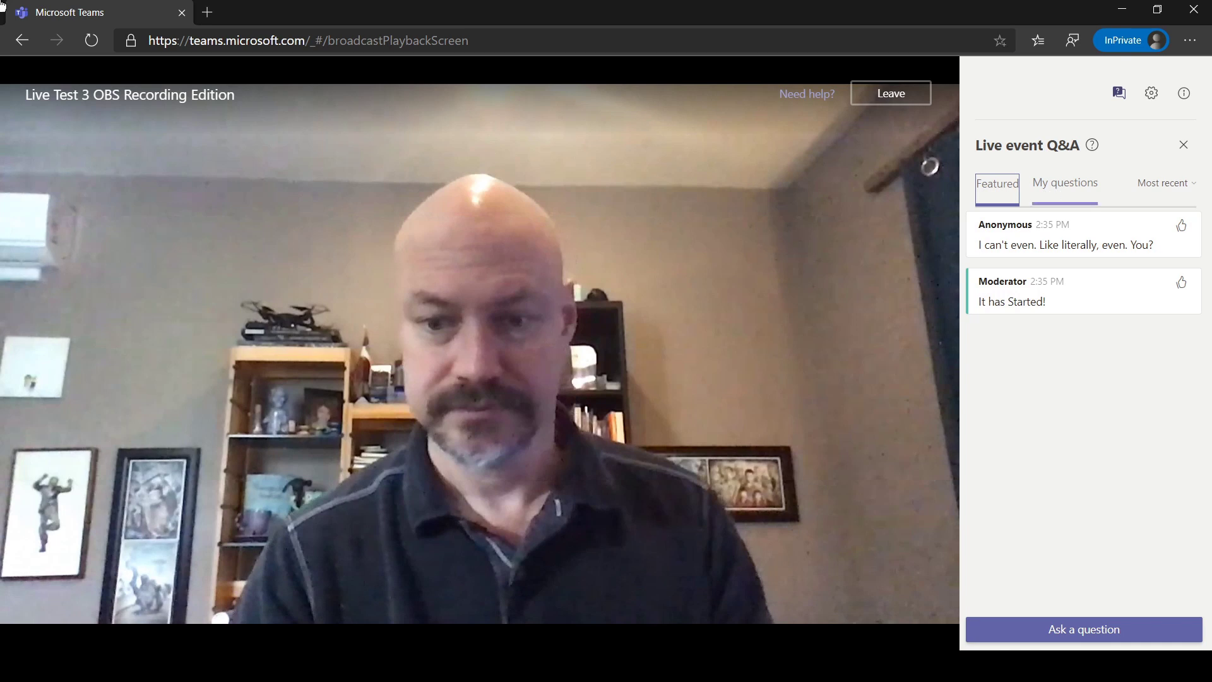
Like the anonymous attendee's question in the Featured Q&A list
left_click(1049, 183)
left_click(996, 185)
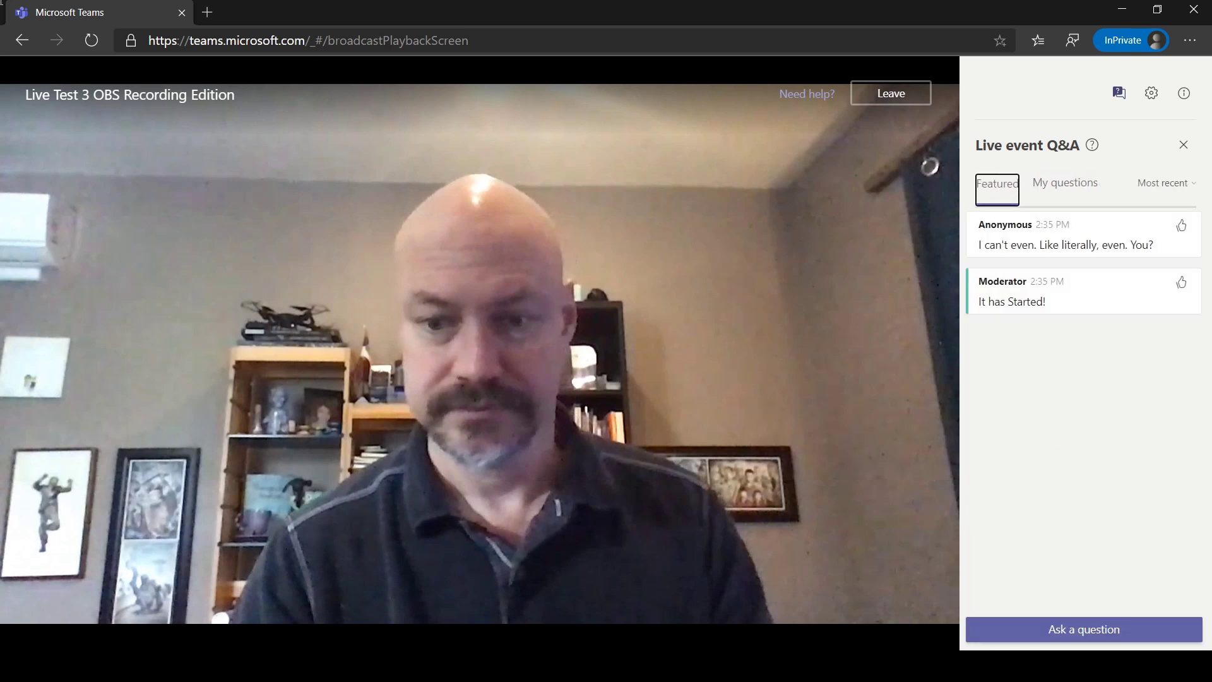
left_click(1181, 224)
Submit a short test question to the moderators, then view the Featured questions again
left_click(1072, 630)
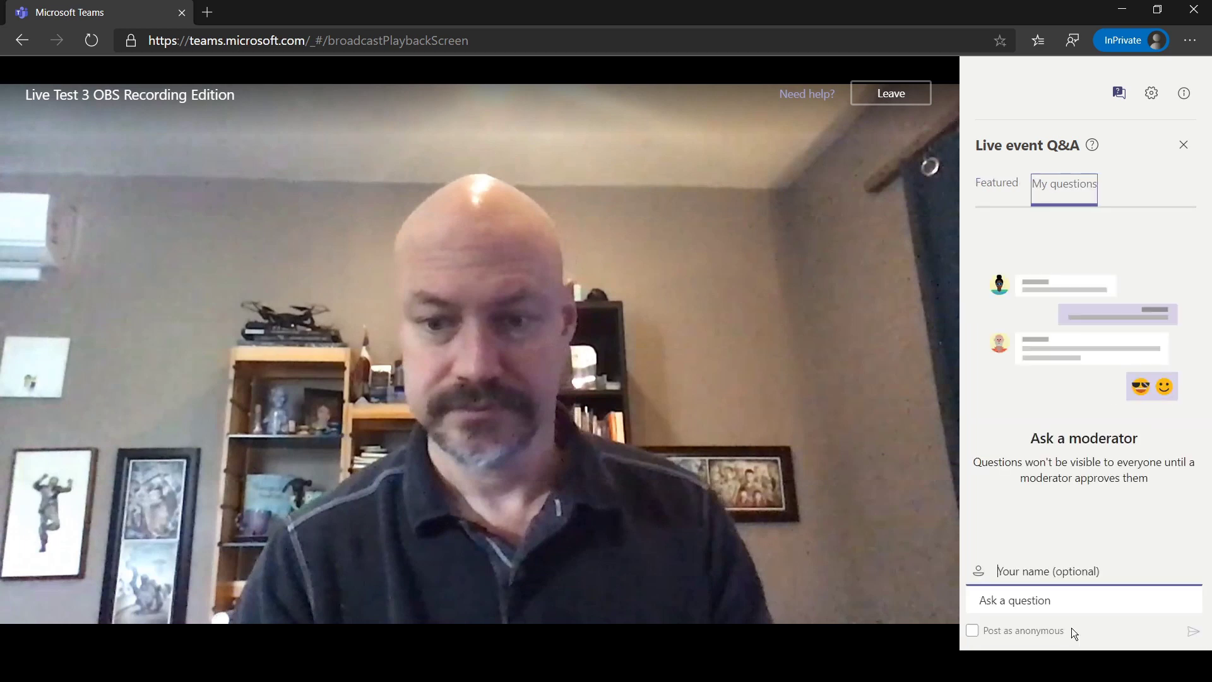
left_click(1002, 610)
type("J")
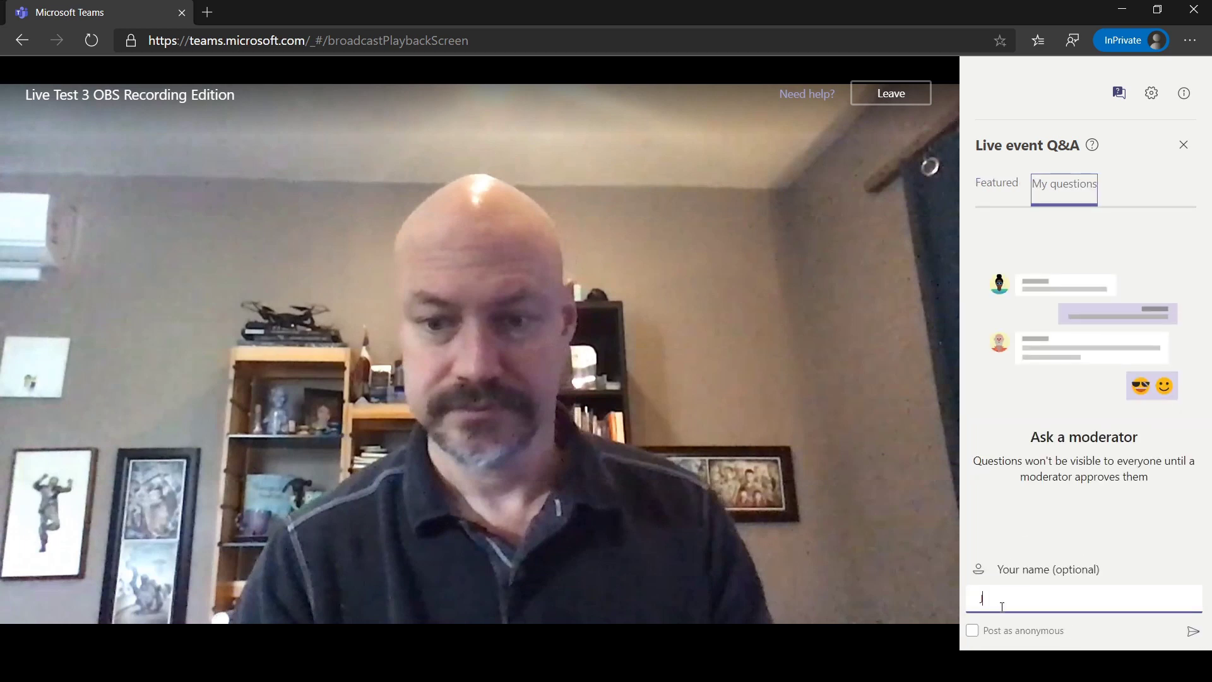
type("ames Asked THis")
key("Return")
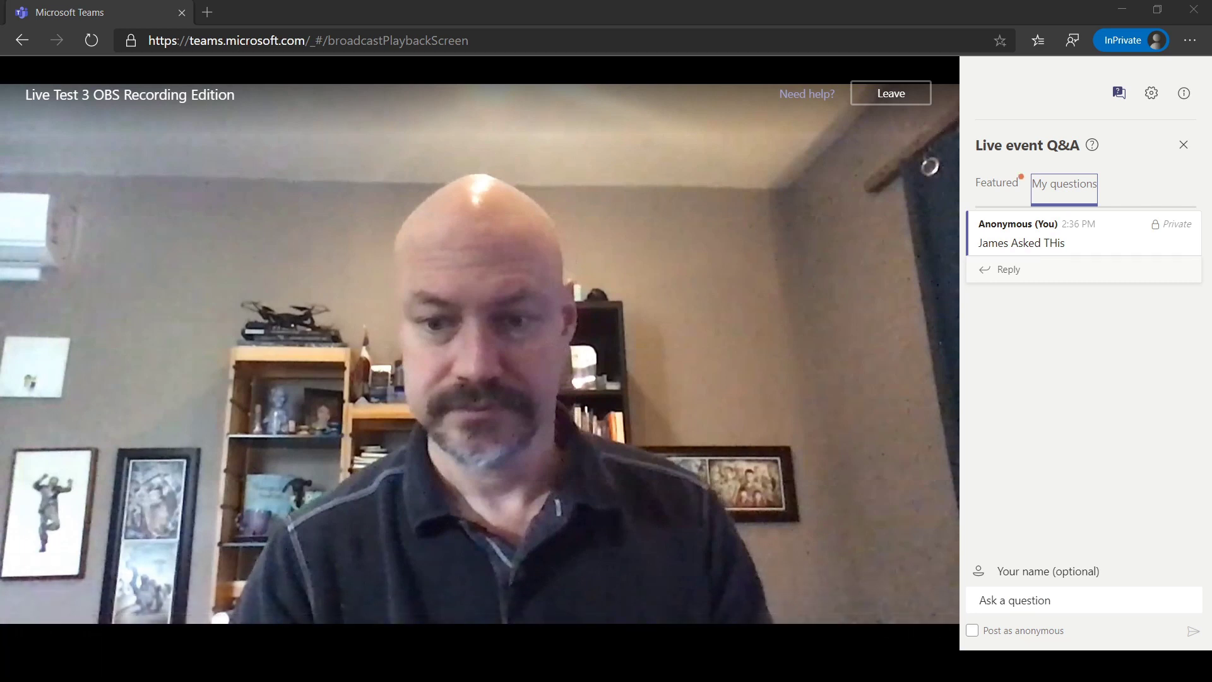
left_click(992, 185)
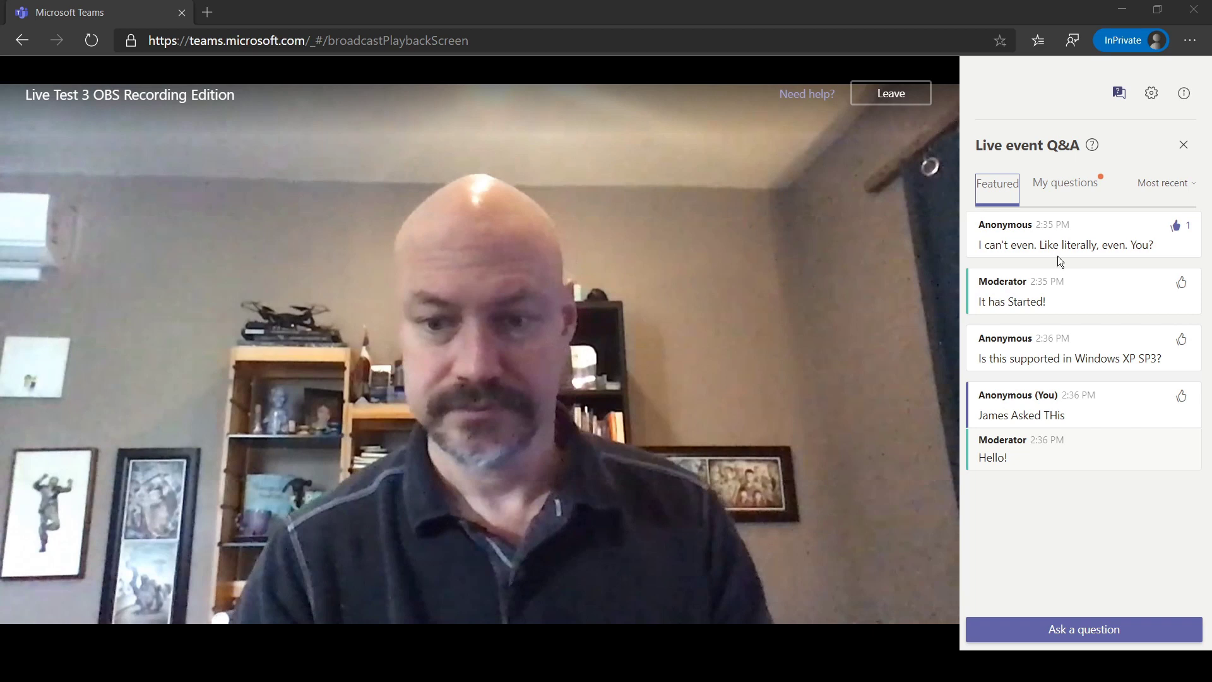
left_click(1067, 188)
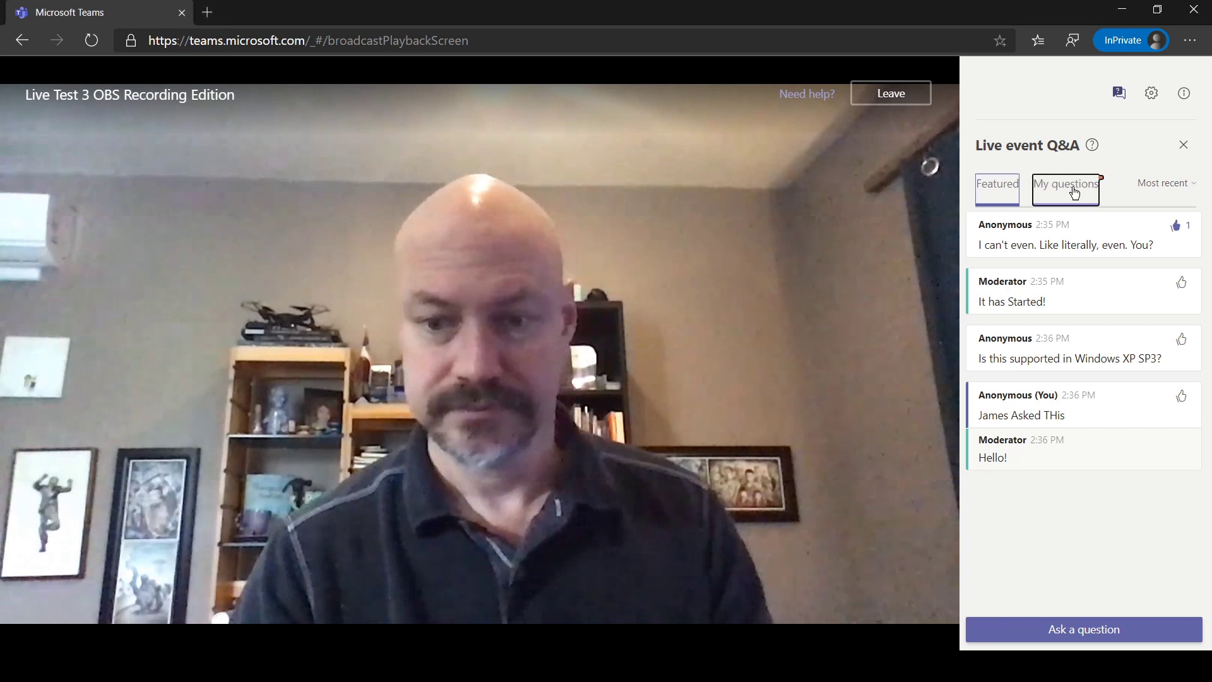
left_click(1073, 270)
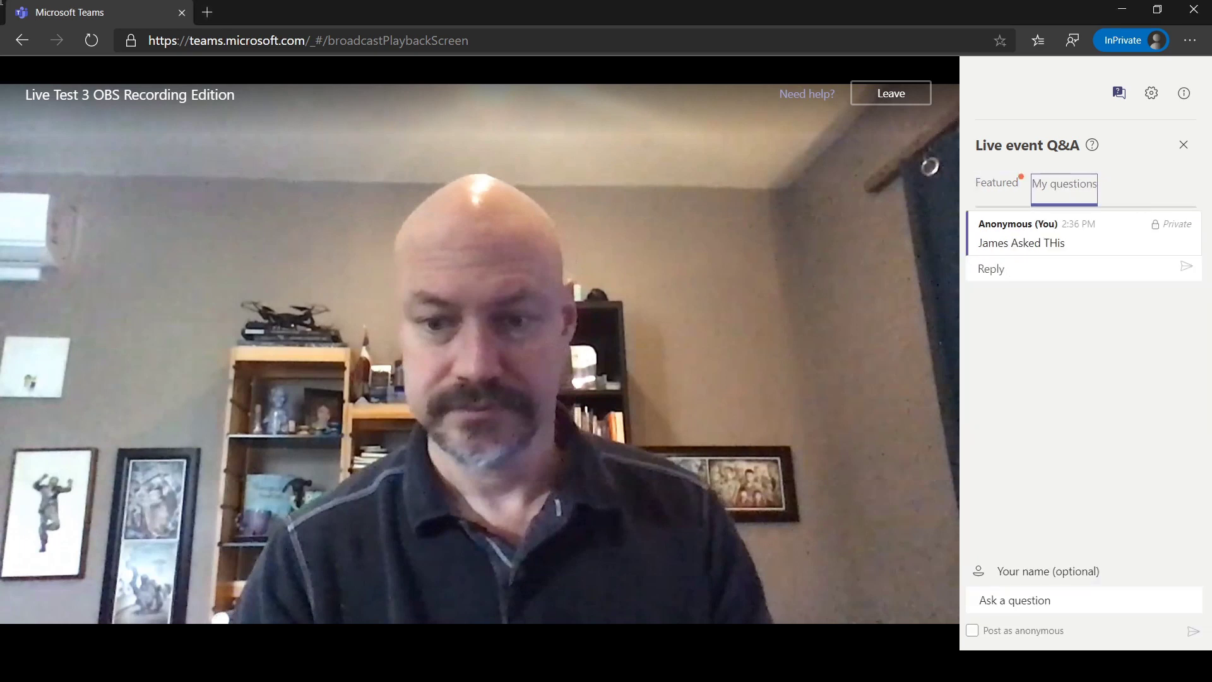
left_click(1005, 183)
left_click_drag(1048, 501, 1136, 507)
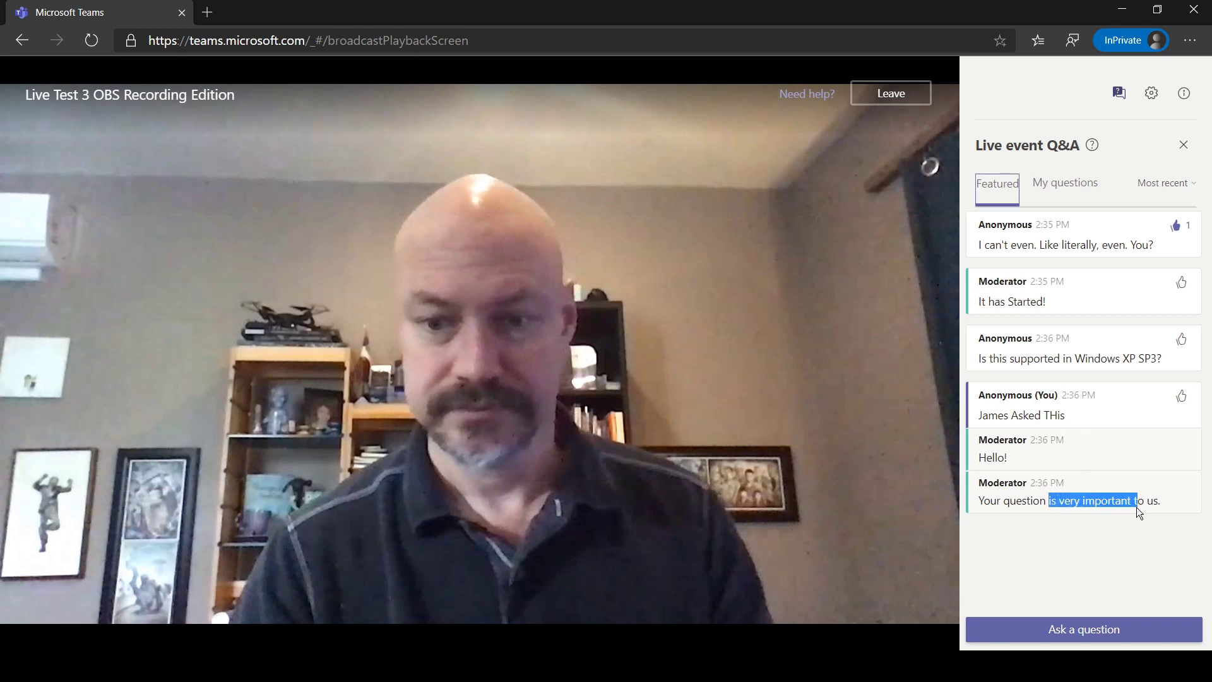
left_click(1137, 506)
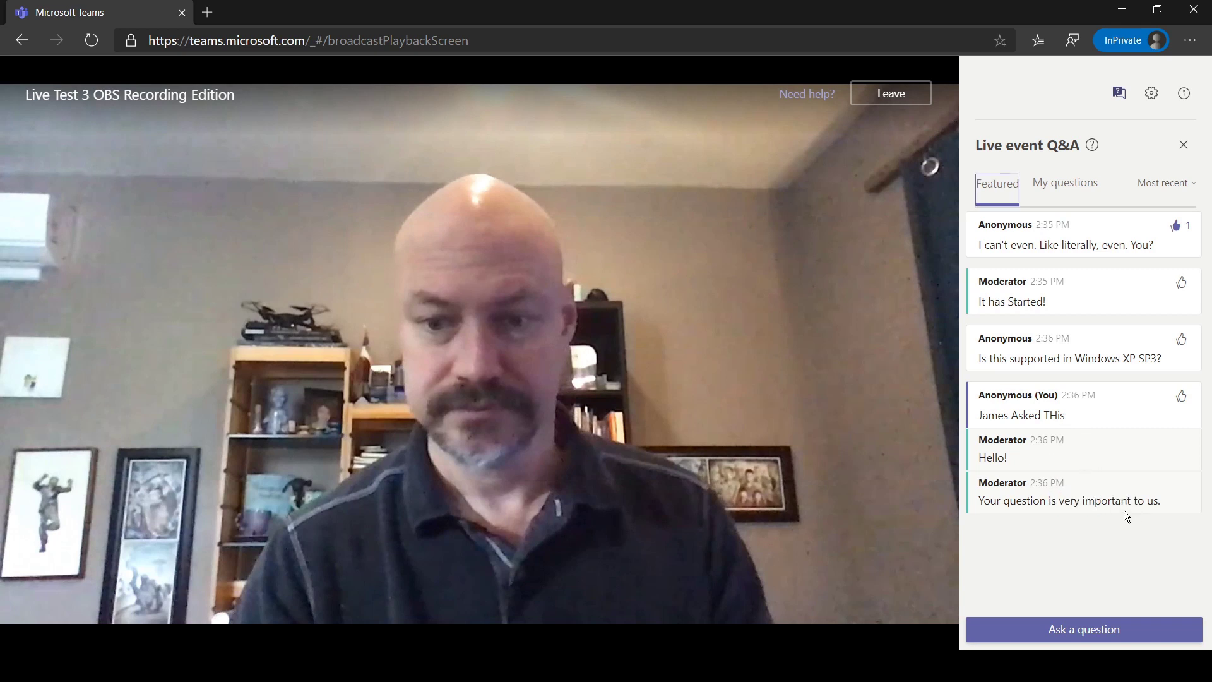
mouse_move(790, 385)
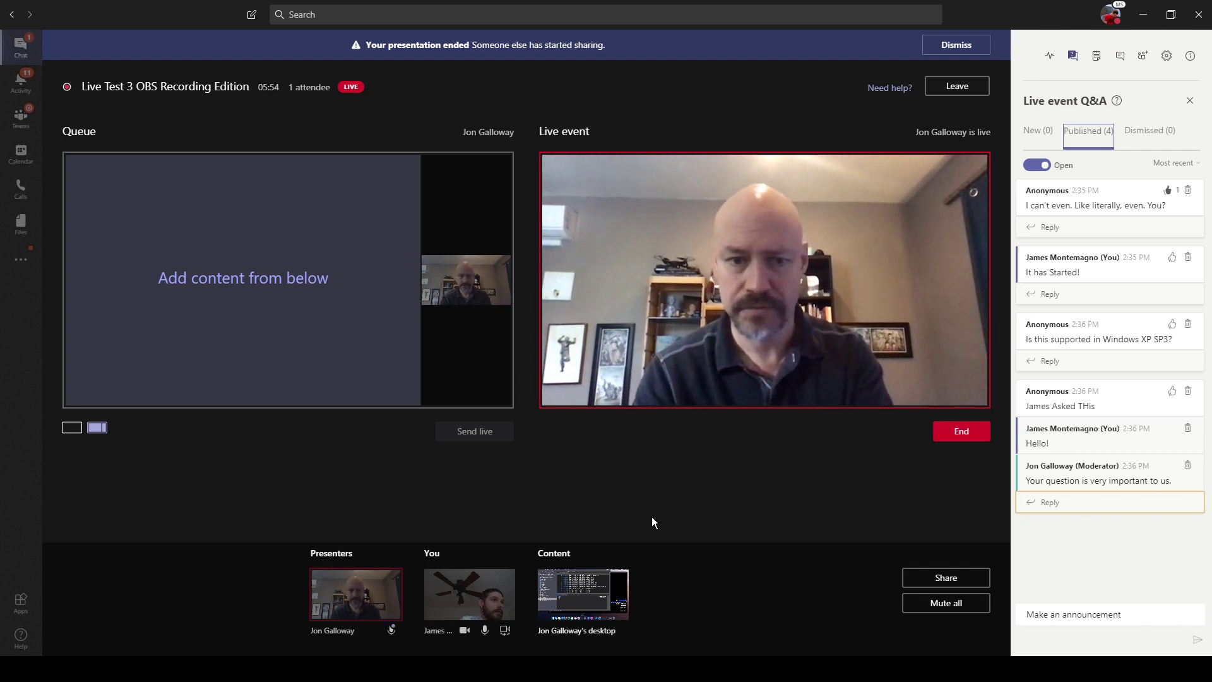
Load the other presenter's desktop tile into the Queue beside his camera
left_click(592, 590)
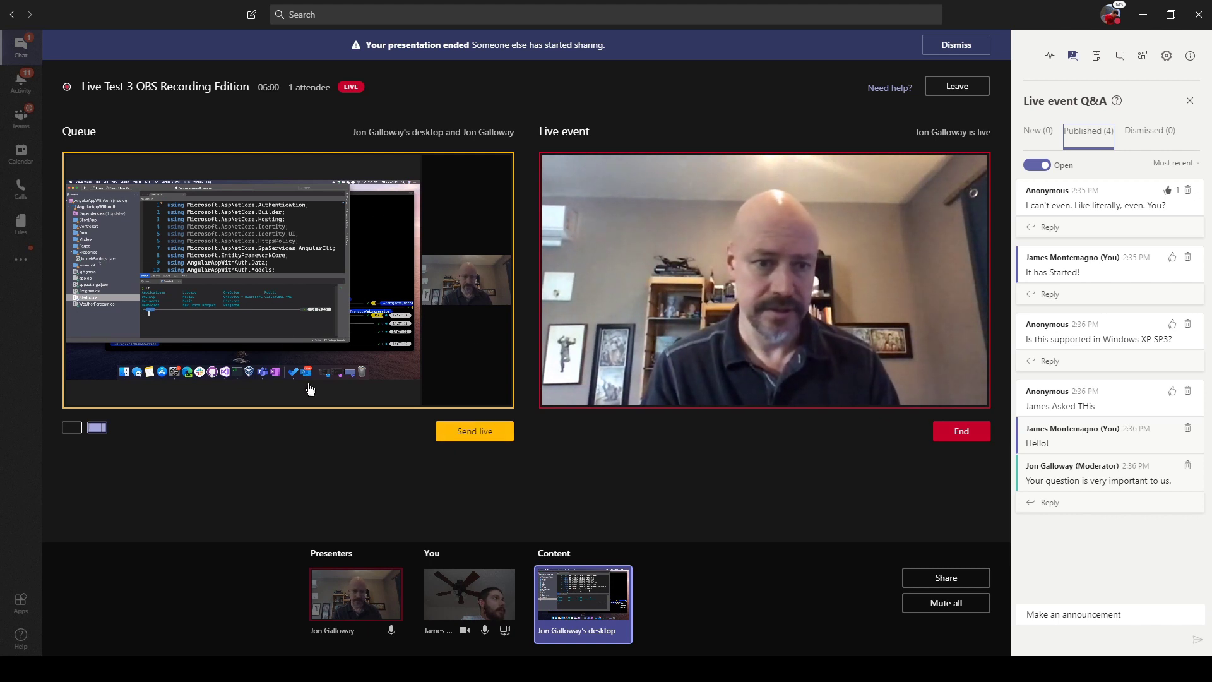
Send the queued desktop-and-camera layout live to attendees
left_click(476, 432)
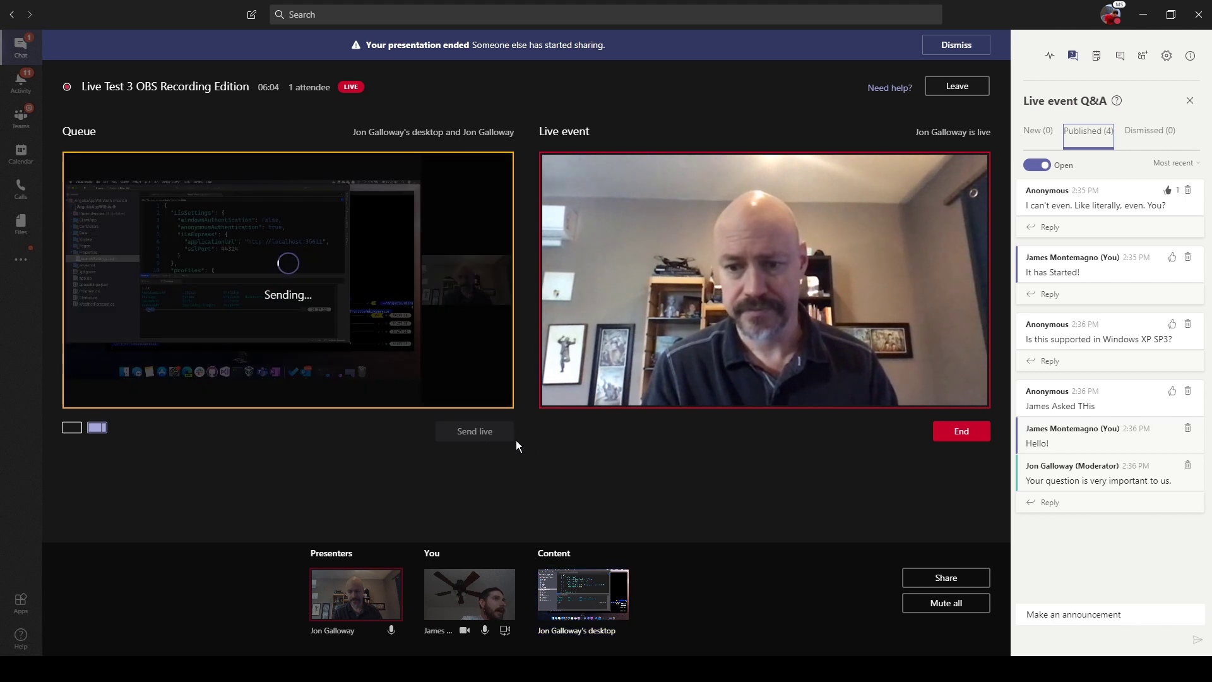